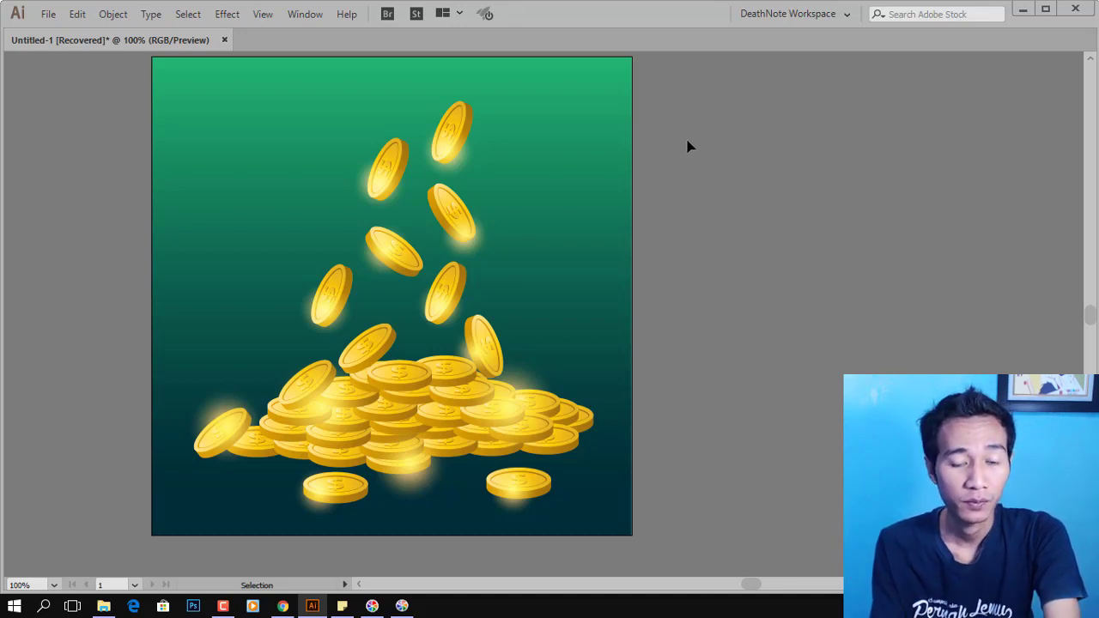
# Step: Pan and zoom the view onto the coins in the coin-pile artwork
pyautogui.press('space')
pyautogui.moveTo(516, 246); pyautogui.dragTo(580, 262)
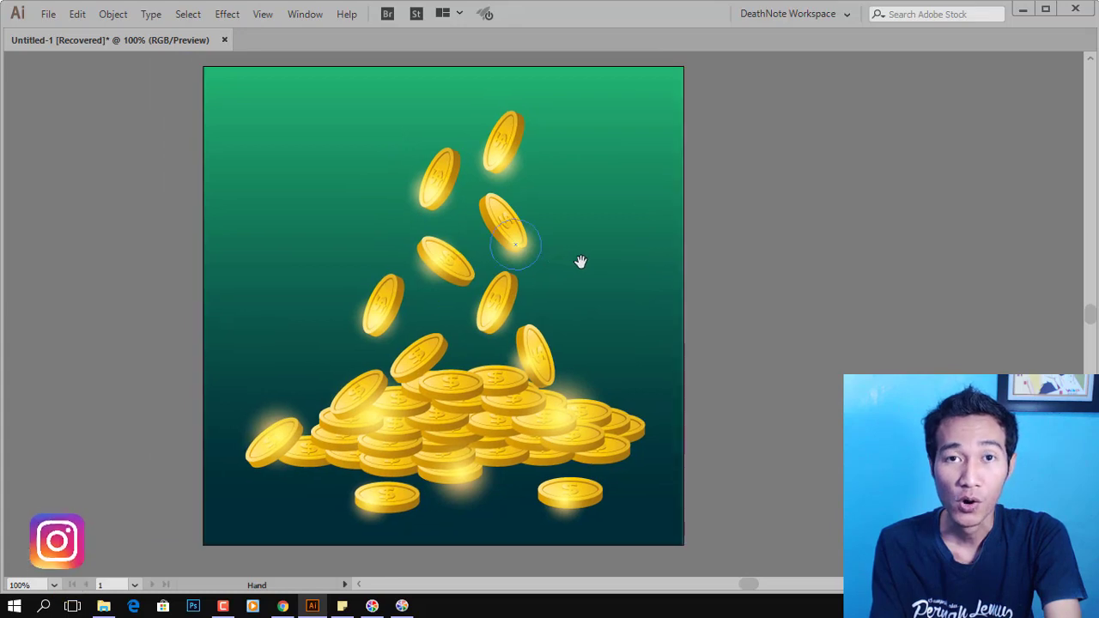
pyautogui.keyDown('alt'); pyautogui.scroll(1, 621, 305); pyautogui.keyUp('alt')
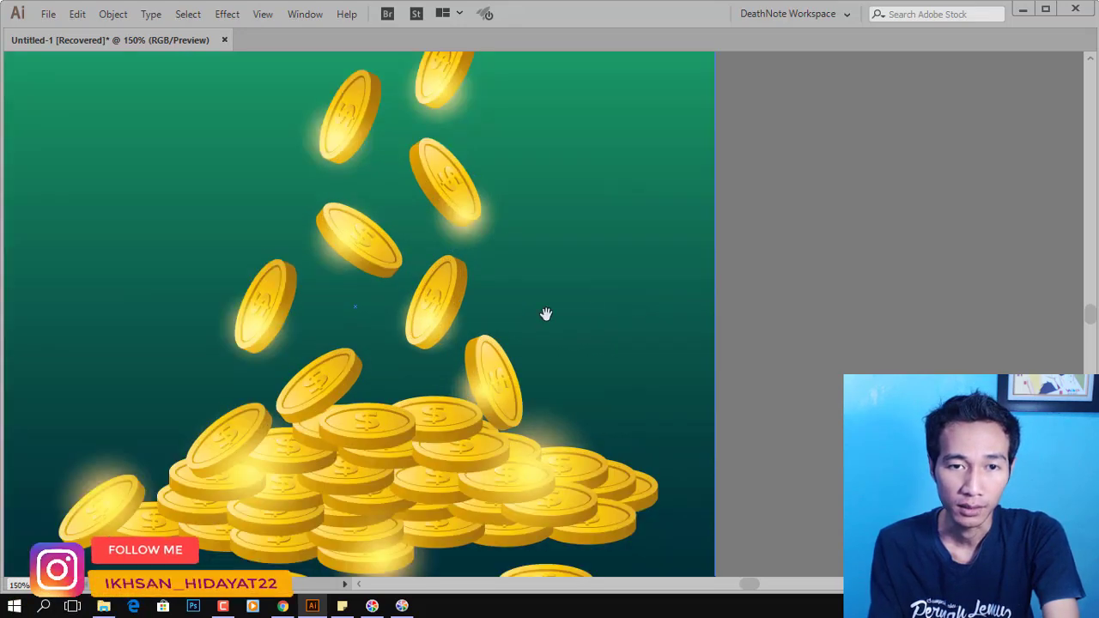
pyautogui.moveTo(546, 314); pyautogui.dragTo(645, 275)
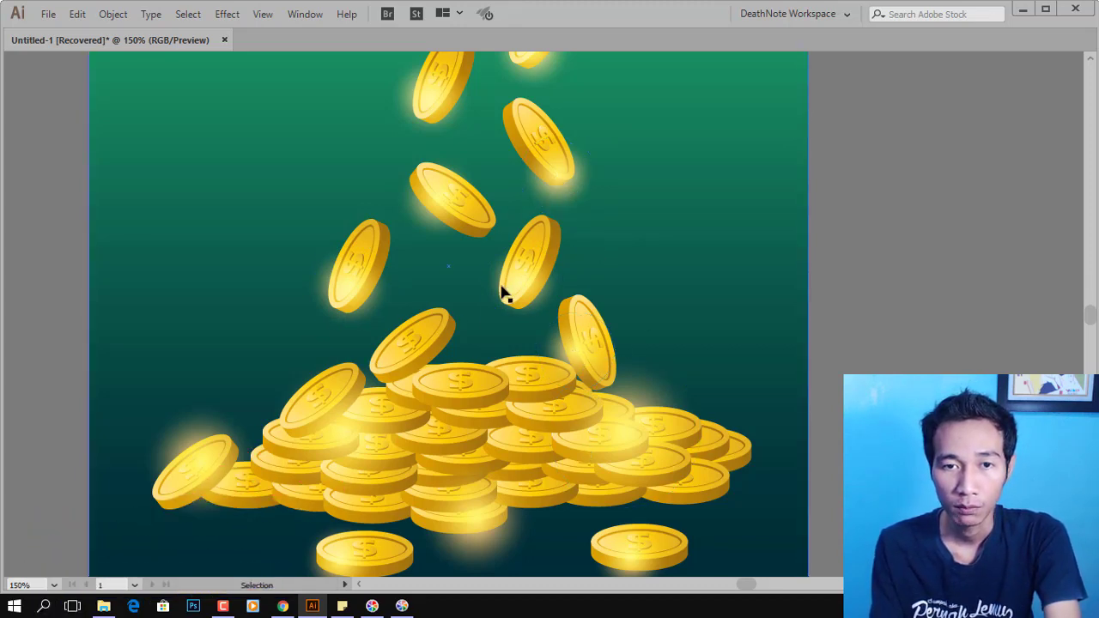
# Step: Trial-move a coin's glow circle, undo it, and bring back the hidden panels
pyautogui.press('a')
pyautogui.moveTo(510, 314); pyautogui.dragTo(562, 306)
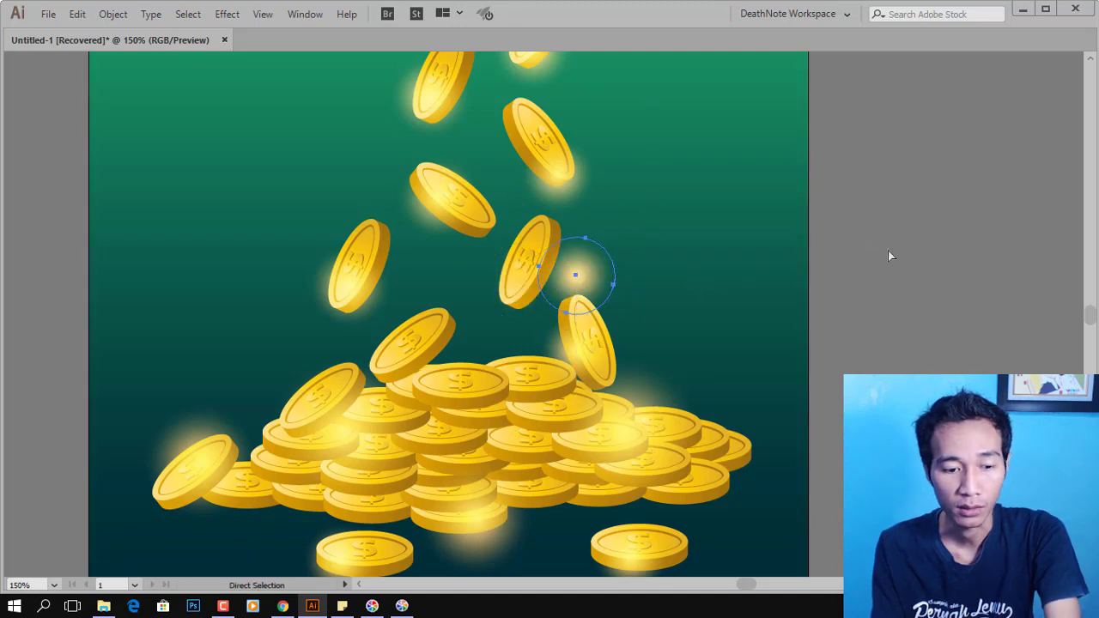
pyautogui.hotkey('ctrl', 'z')
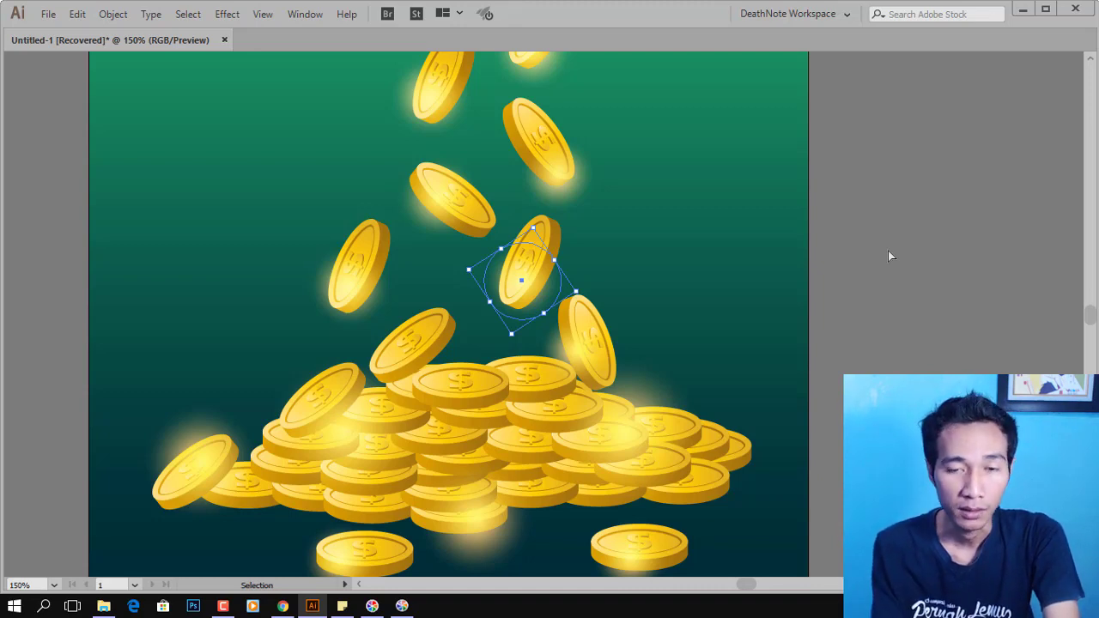
pyautogui.hotkey('ctrl', '+')
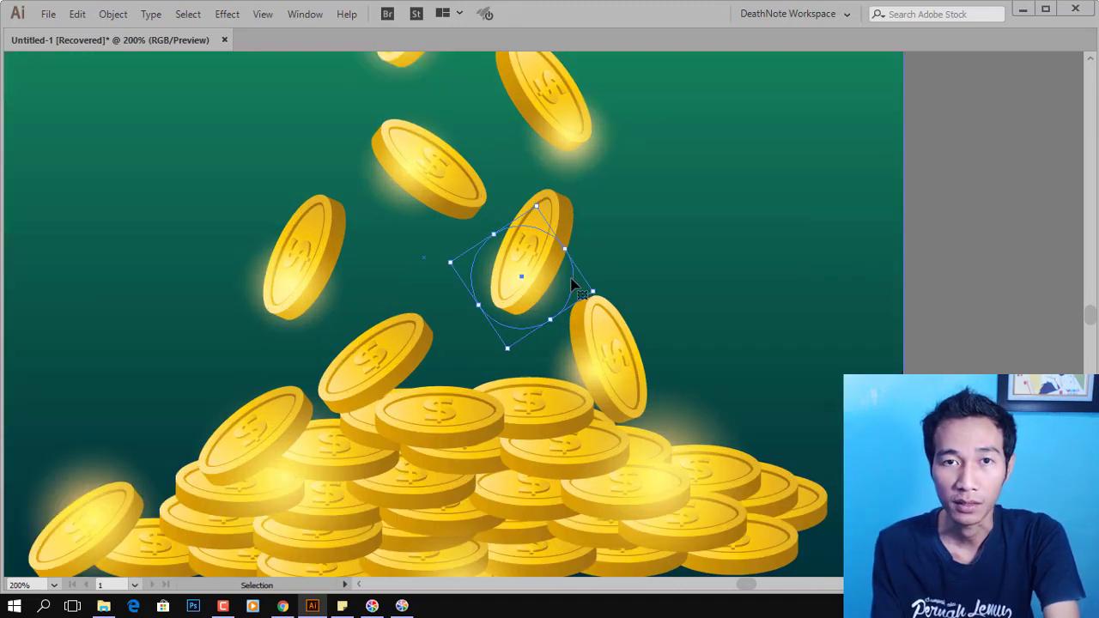
pyautogui.press('Tab')
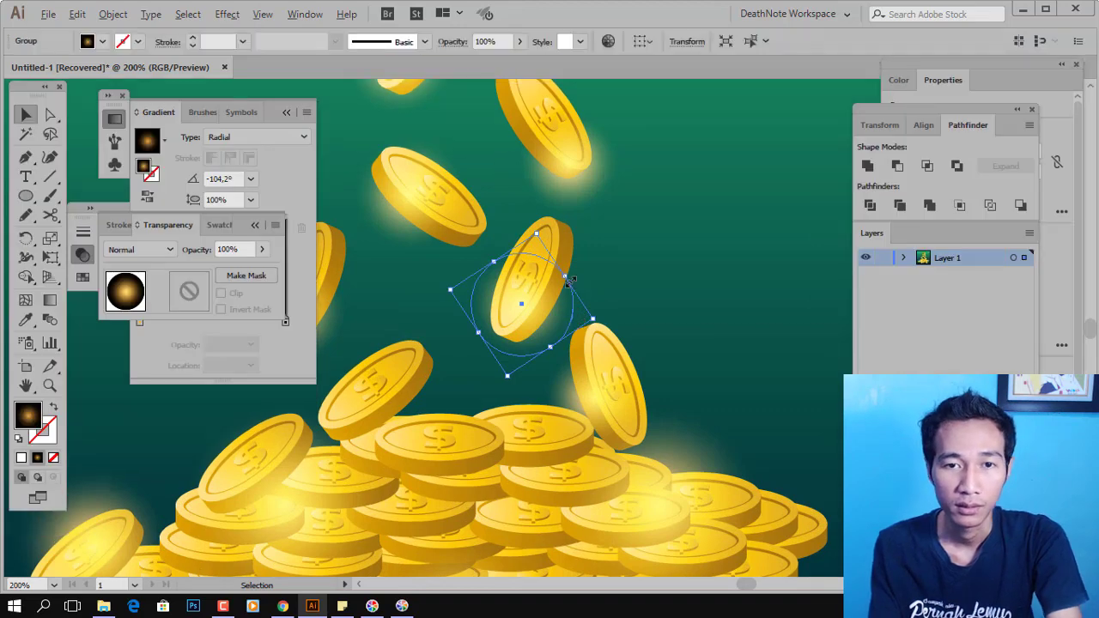
pyautogui.scroll(-1, 571, 282)
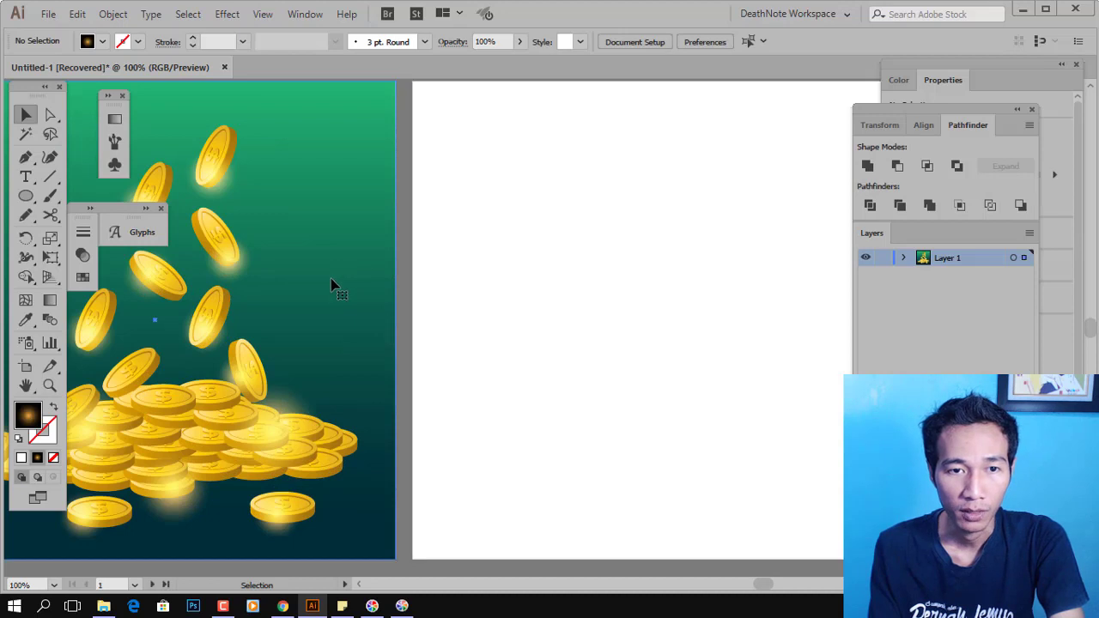
# Step: Clear the selection and pan the view toward the blank white artboard
pyautogui.click(333, 283)
pyautogui.click(444, 258)
pyautogui.moveTo(444, 258)
pyautogui.mouseDown()
pyautogui.moveTo(468, 270)
pyautogui.moveTo(530, 265)
pyautogui.mouseUp()
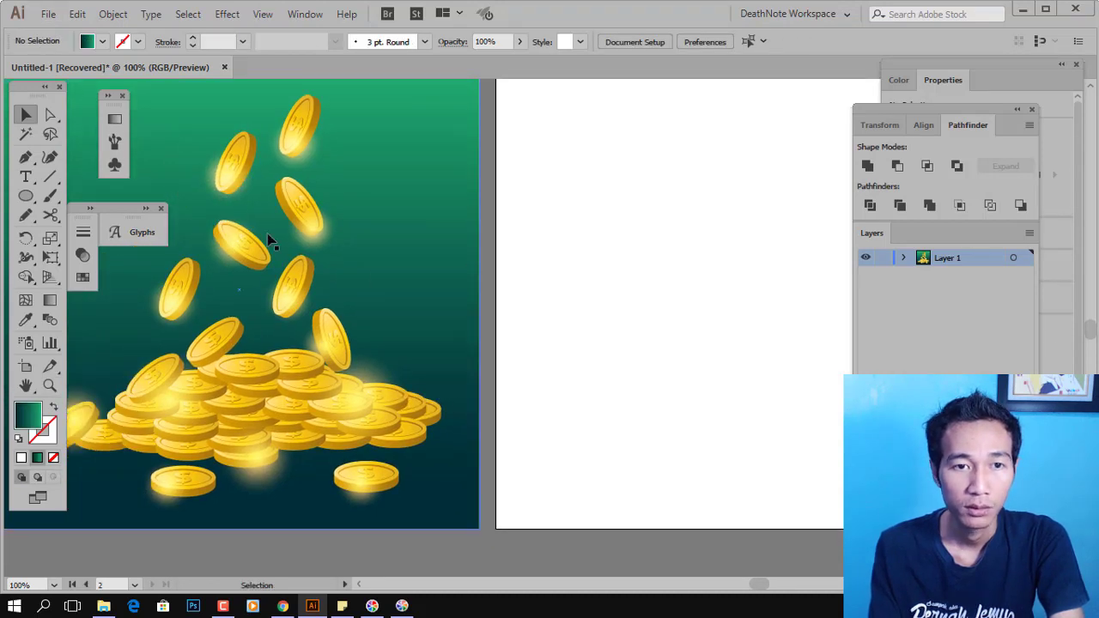
pyautogui.click(309, 227)
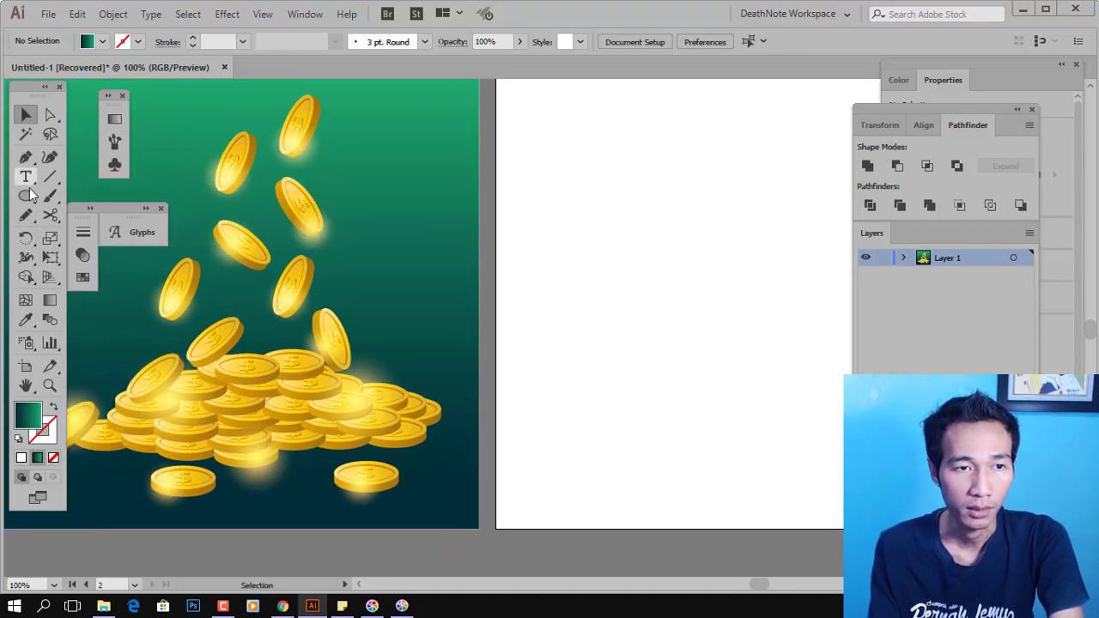
# Step: Draw a black-filled circle, 8.8888 cm across, on the white artboard
pyautogui.click(93, 46)
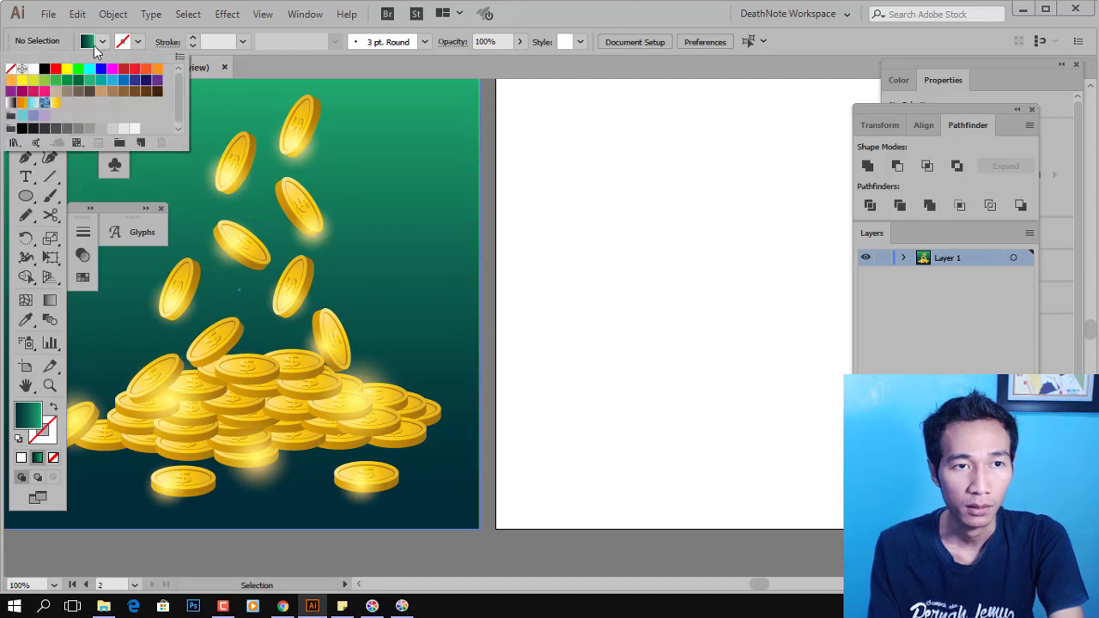
pyautogui.click(22, 129)
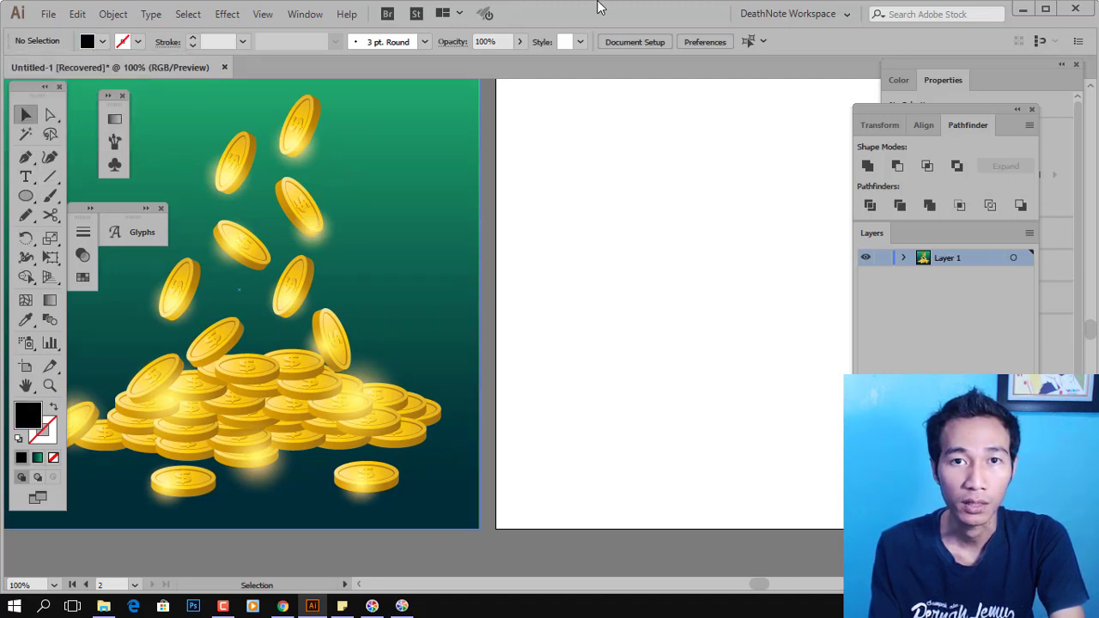
pyautogui.click(25, 196)
pyautogui.moveTo(601, 161); pyautogui.dragTo(804, 362)
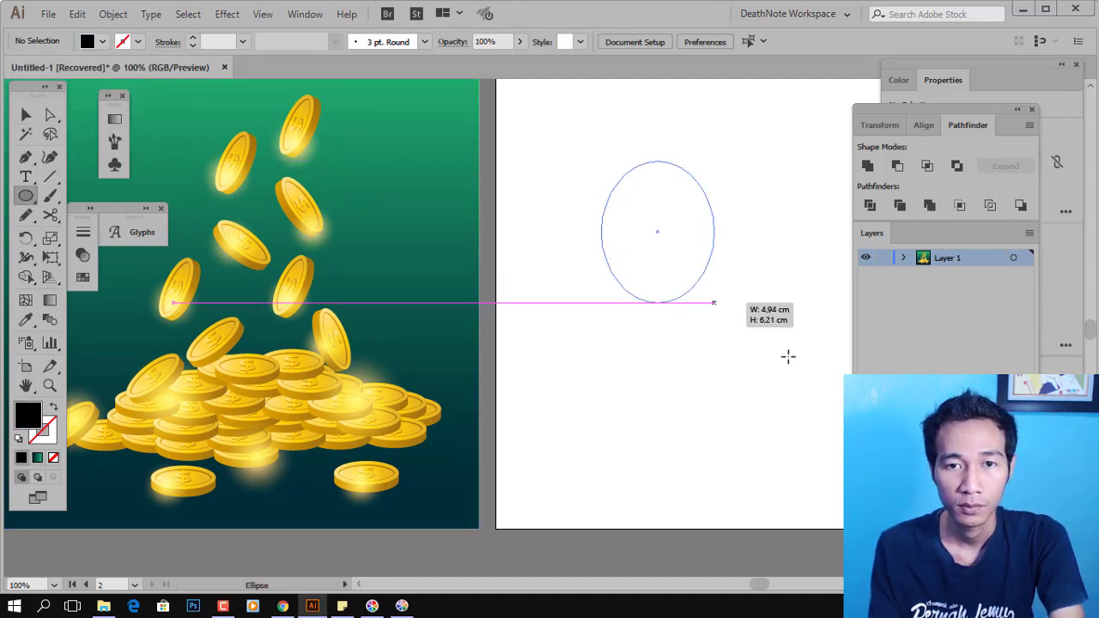
pyautogui.moveTo(693, 354); pyautogui.dragTo(598, 354)
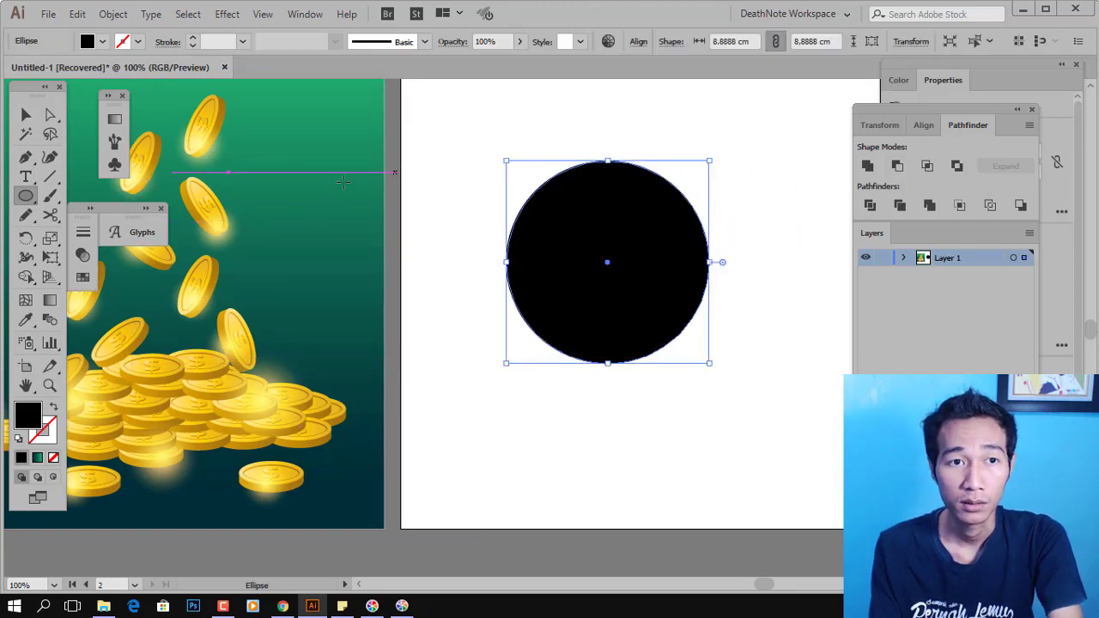
# Step: Apply a white-to-black gradient preset to the circle and rearrange its stops, with black at the right end
pyautogui.click(114, 119)
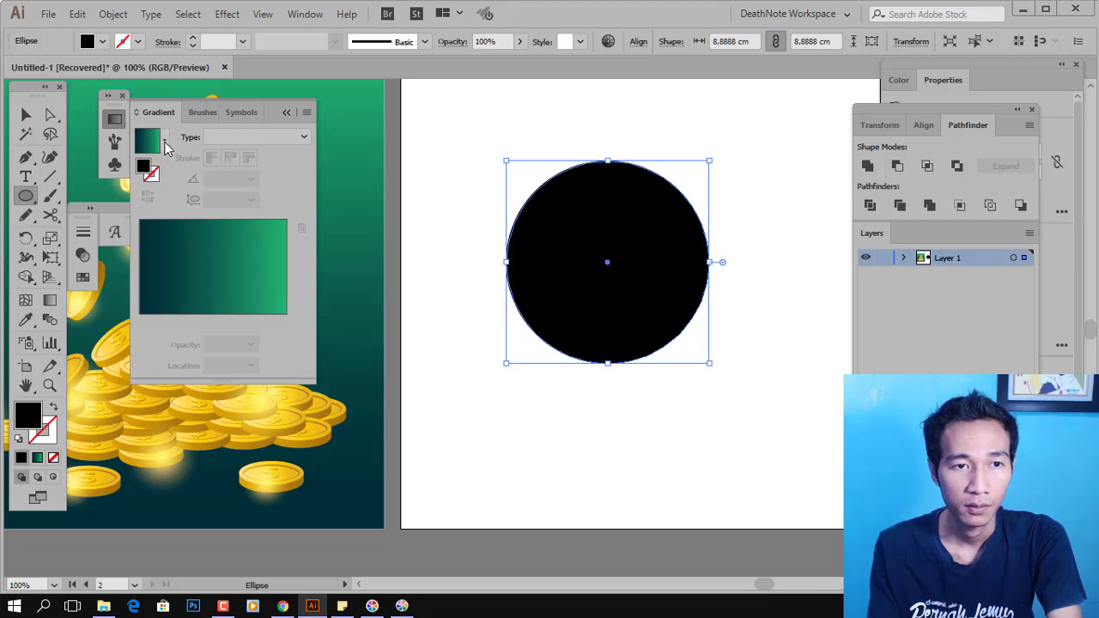
pyautogui.click(165, 144)
pyautogui.click(115, 172)
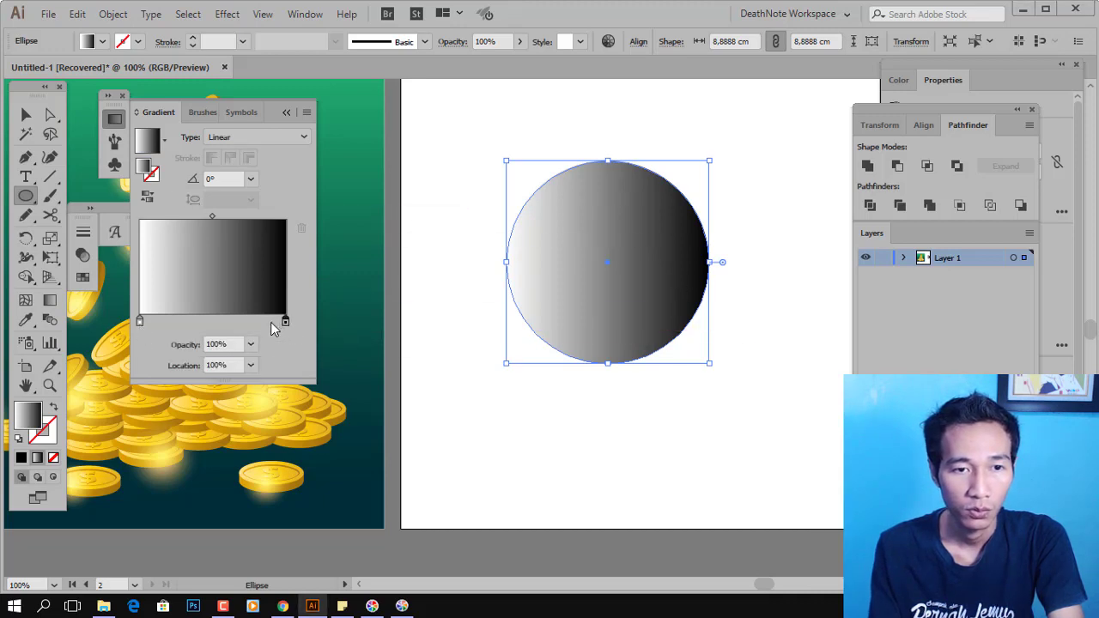
pyautogui.moveTo(285, 321); pyautogui.dragTo(211, 322)
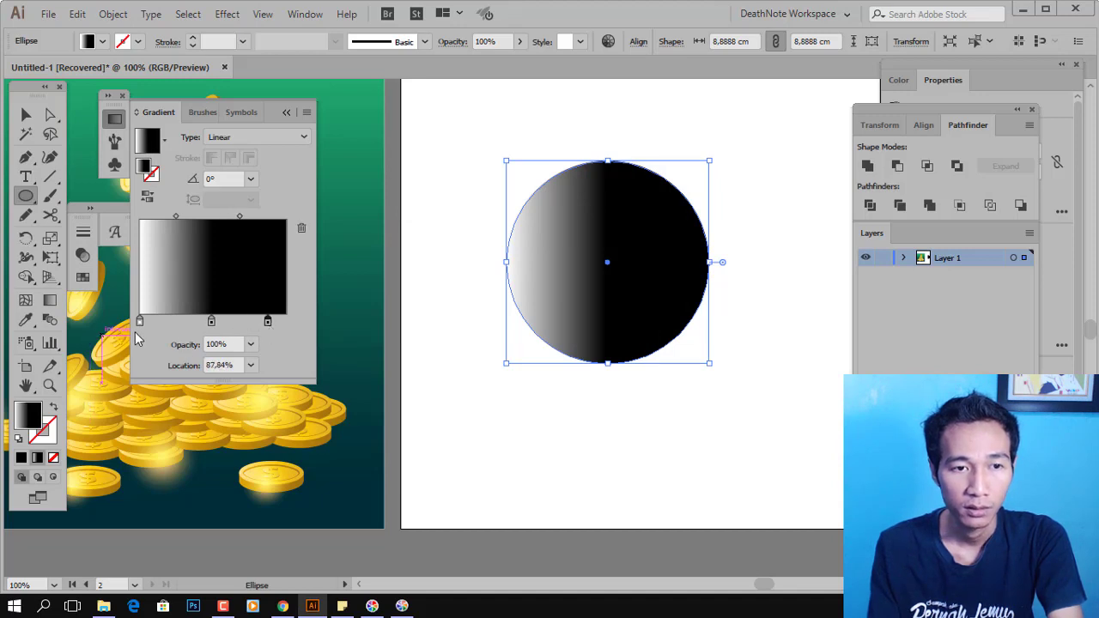
pyautogui.moveTo(141, 325); pyautogui.dragTo(140, 360)
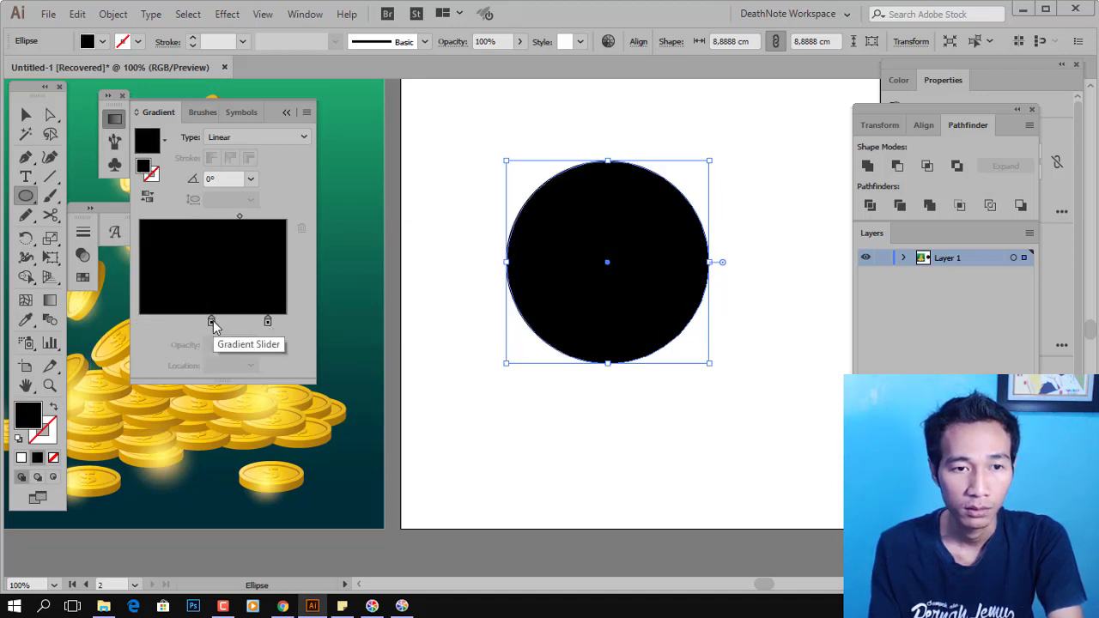
pyautogui.moveTo(213, 320); pyautogui.dragTo(129, 322)
pyautogui.moveTo(268, 321); pyautogui.dragTo(290, 320)
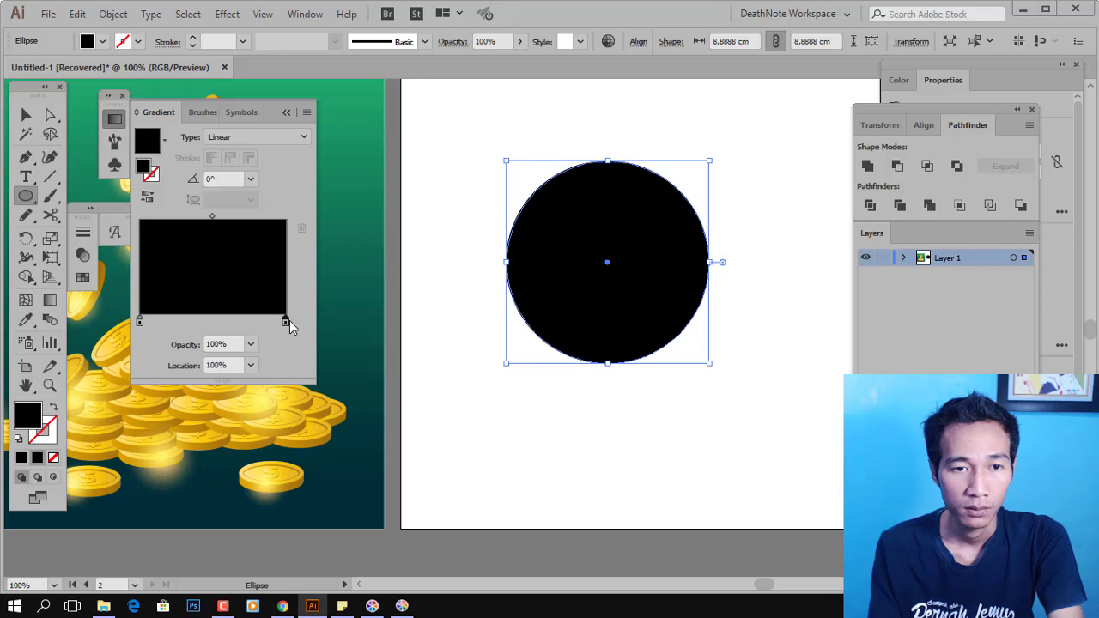
# Step: Make the left gradient stop light orange and change the gradient type to Radial
pyautogui.doubleClick(141, 324)
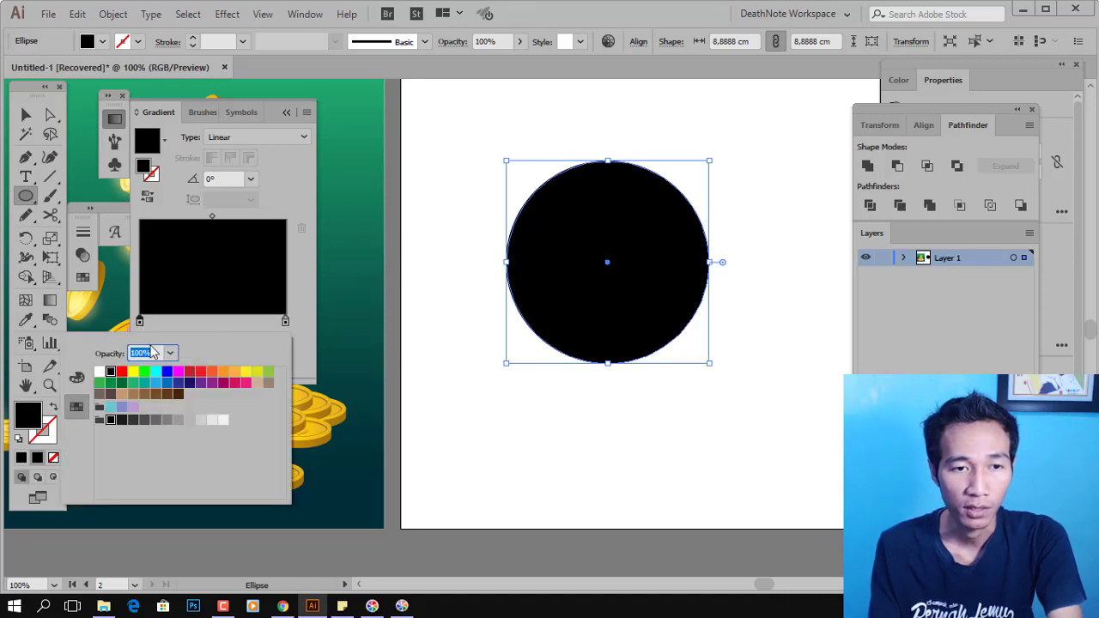
pyautogui.click(212, 372)
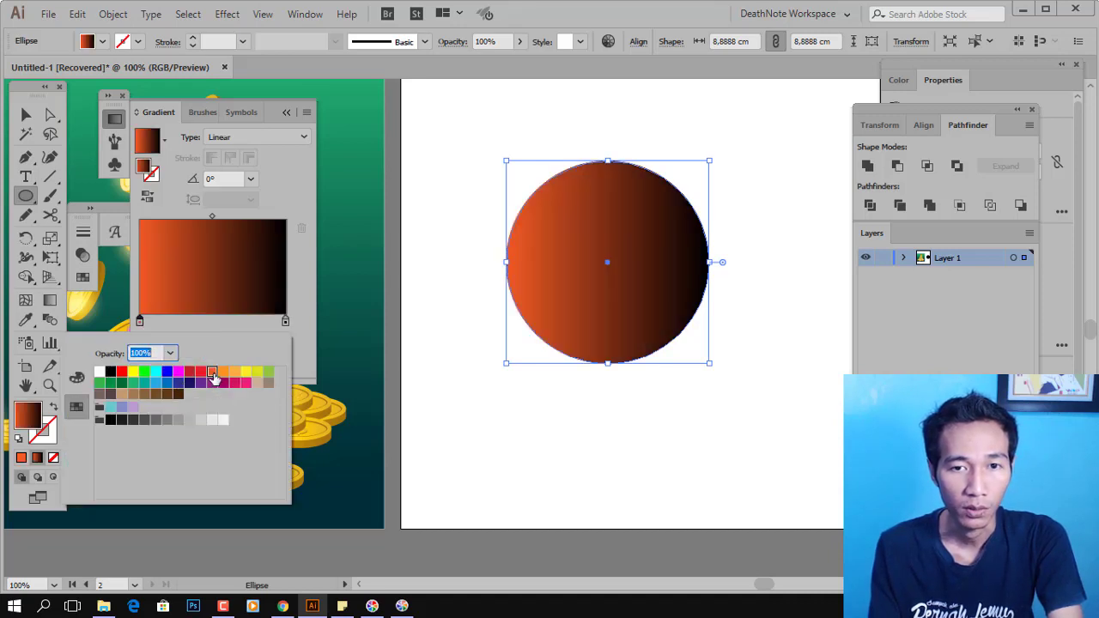
pyautogui.click(223, 373)
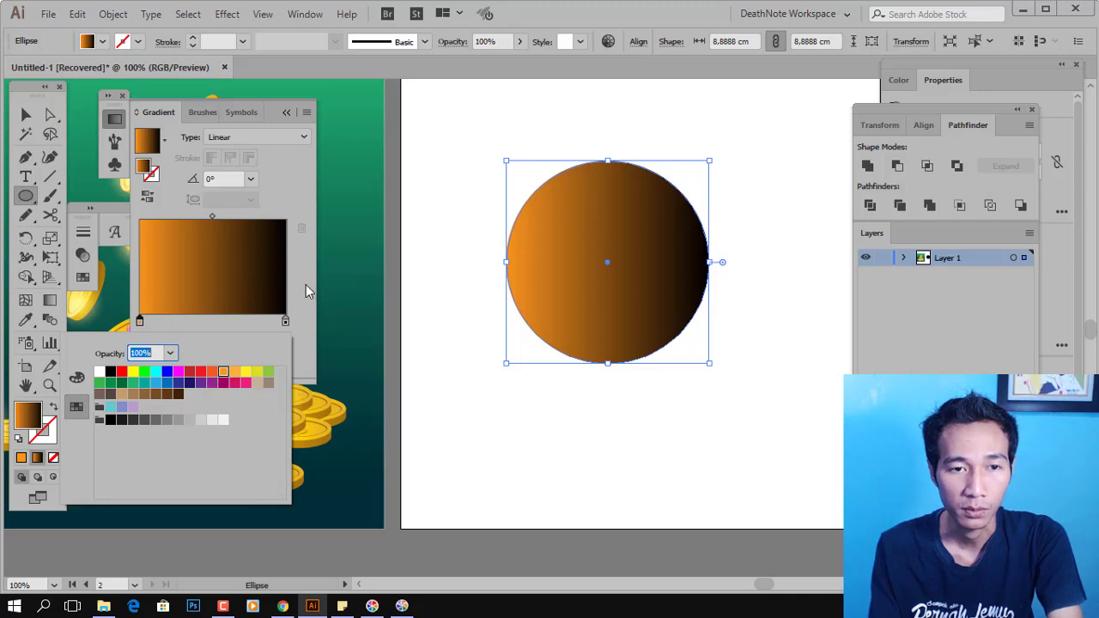
pyautogui.click(306, 284)
pyautogui.click(246, 137)
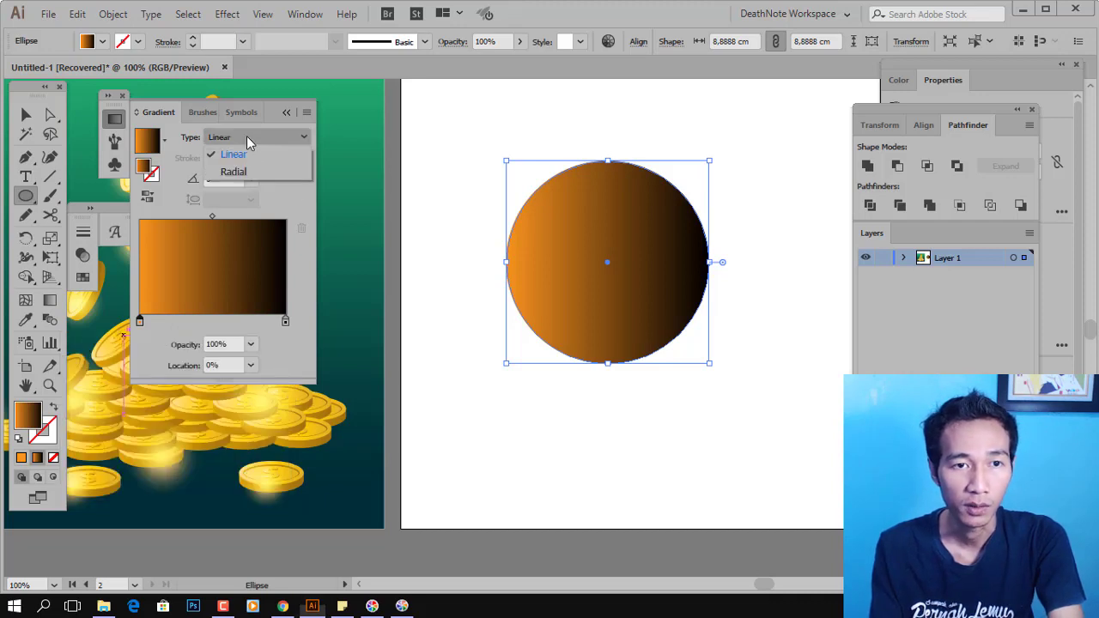
pyautogui.click(233, 171)
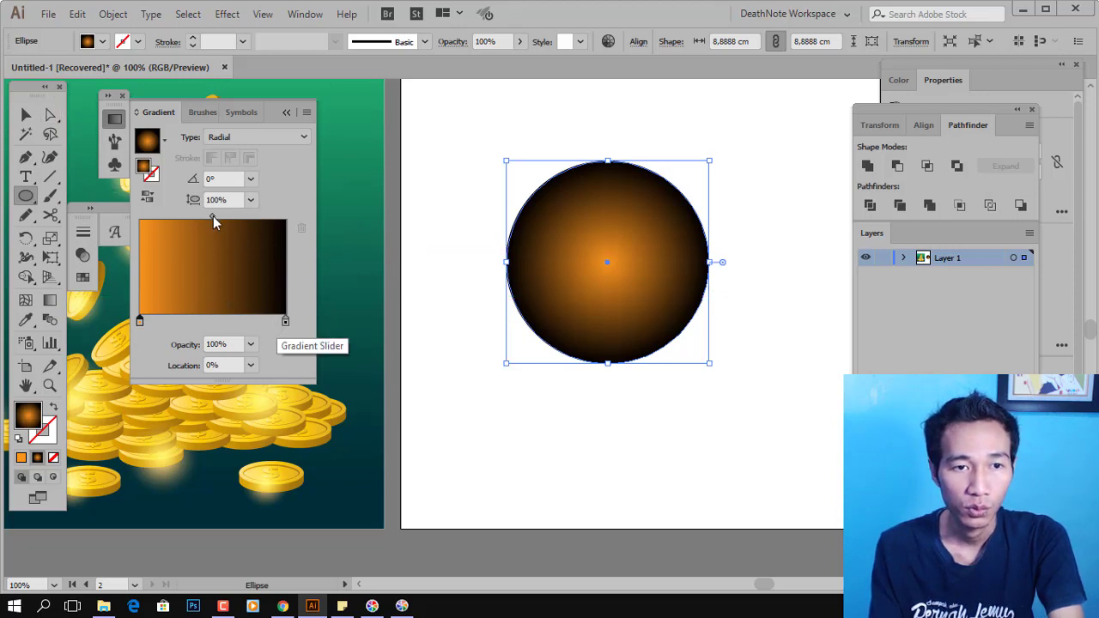
# Step: Drag the gradient midpoint to 27.84% to tighten the orange glow toward the centre
pyautogui.press('g')
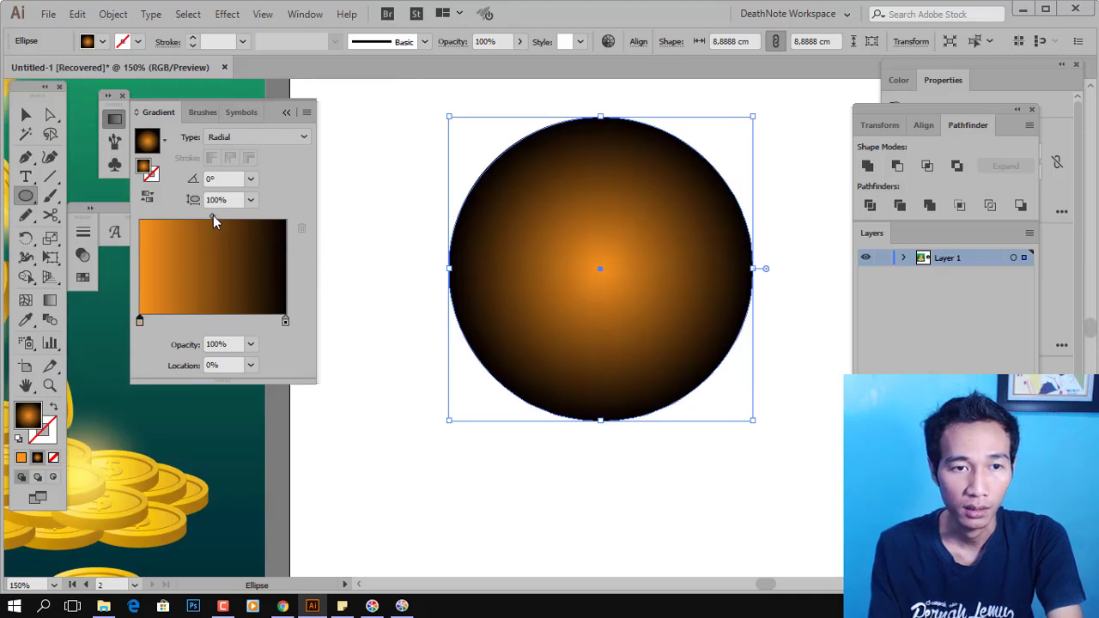
pyautogui.moveTo(215, 222); pyautogui.dragTo(180, 220)
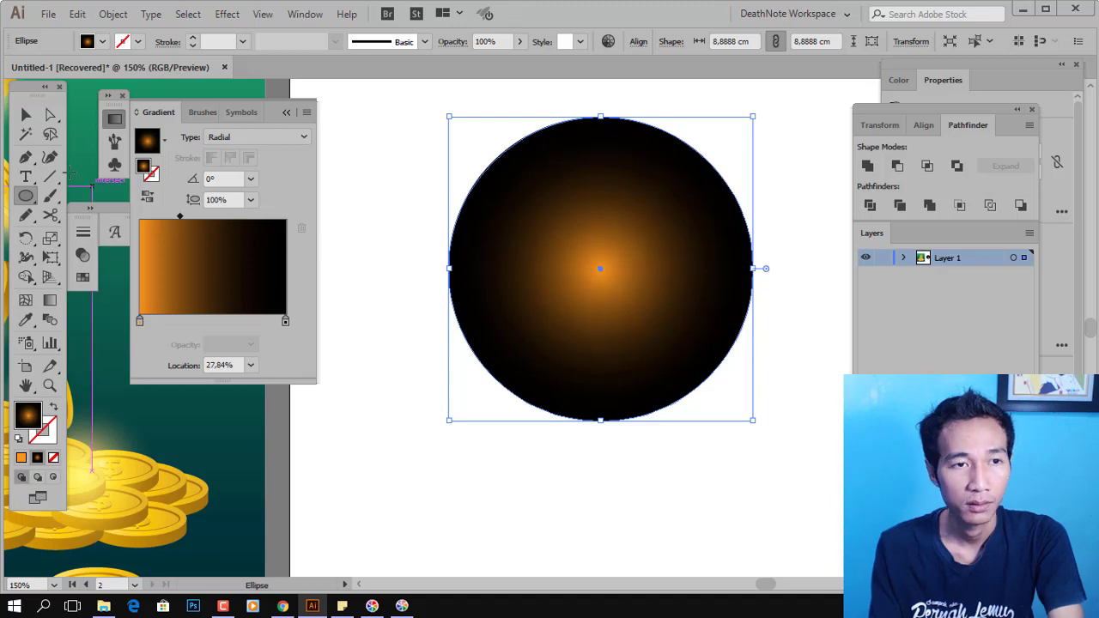
pyautogui.click(27, 115)
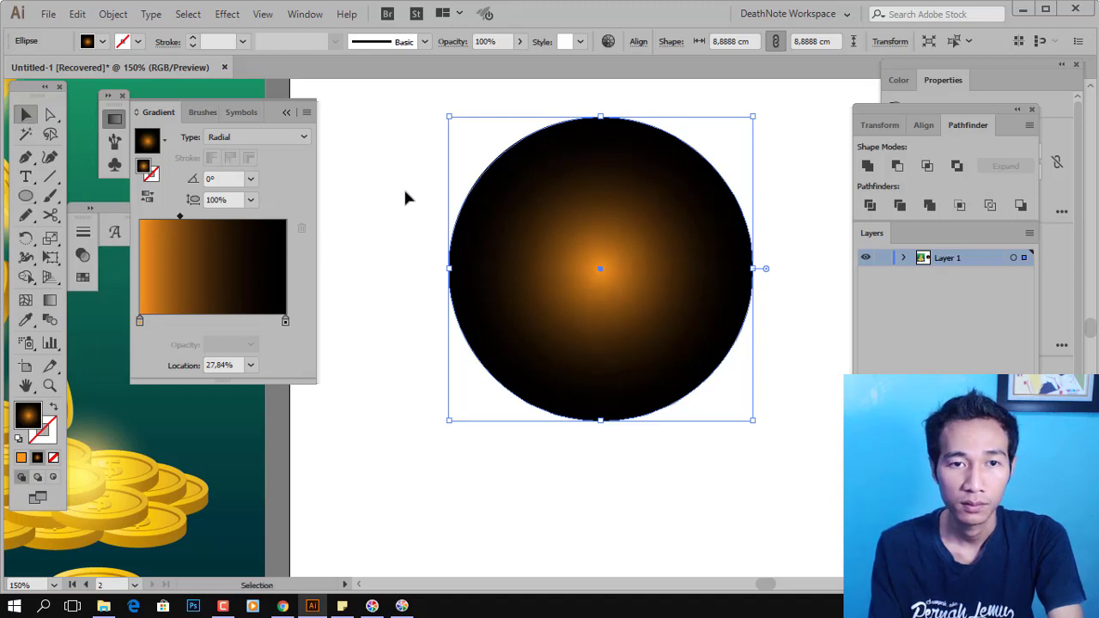
pyautogui.click(443, 254)
# Step: Move the gradient circle past the white artboard's right edge
pyautogui.hotkey('ctrl', '-')
pyautogui.hotkey('ctrl', '-')
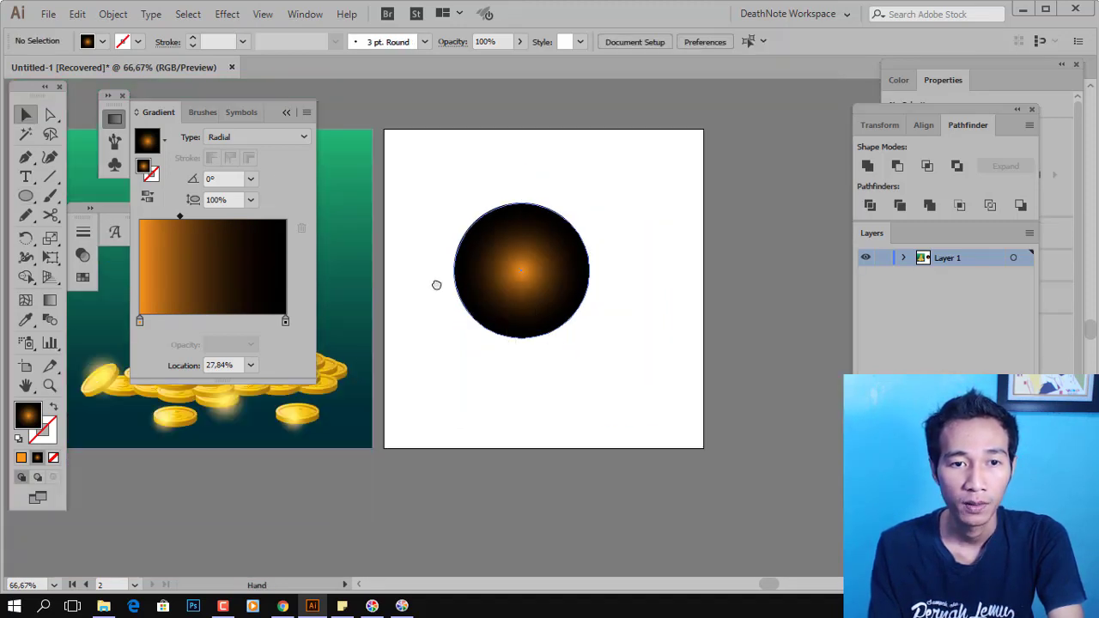
pyautogui.moveTo(437, 285); pyautogui.dragTo(579, 284)
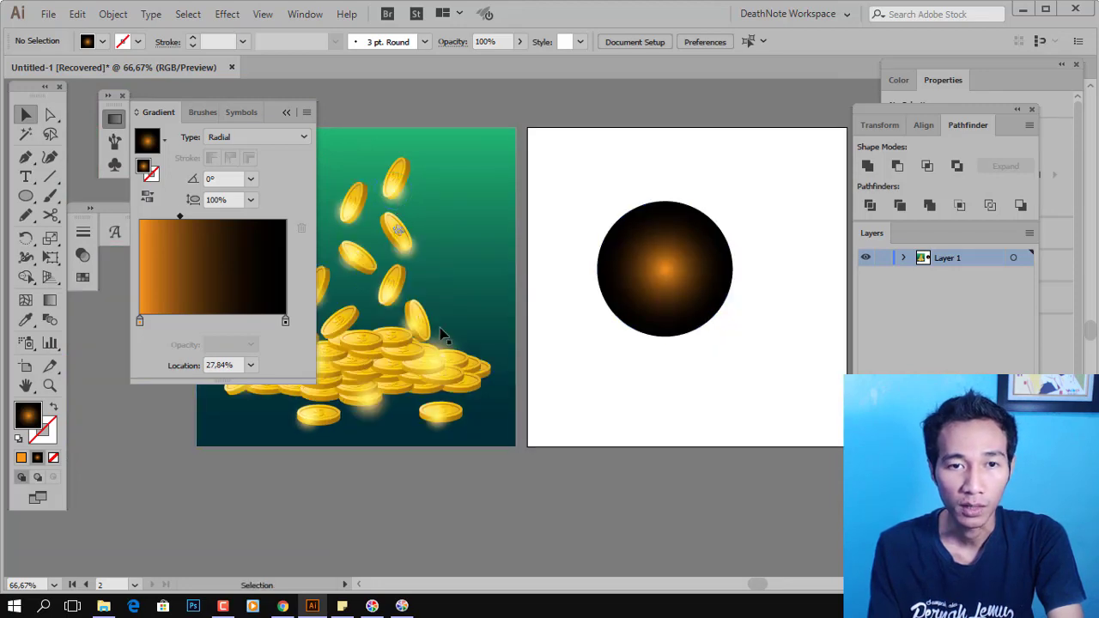
pyautogui.hotkey('ctrl', '+')
pyautogui.hotkey('ctrl', '-')
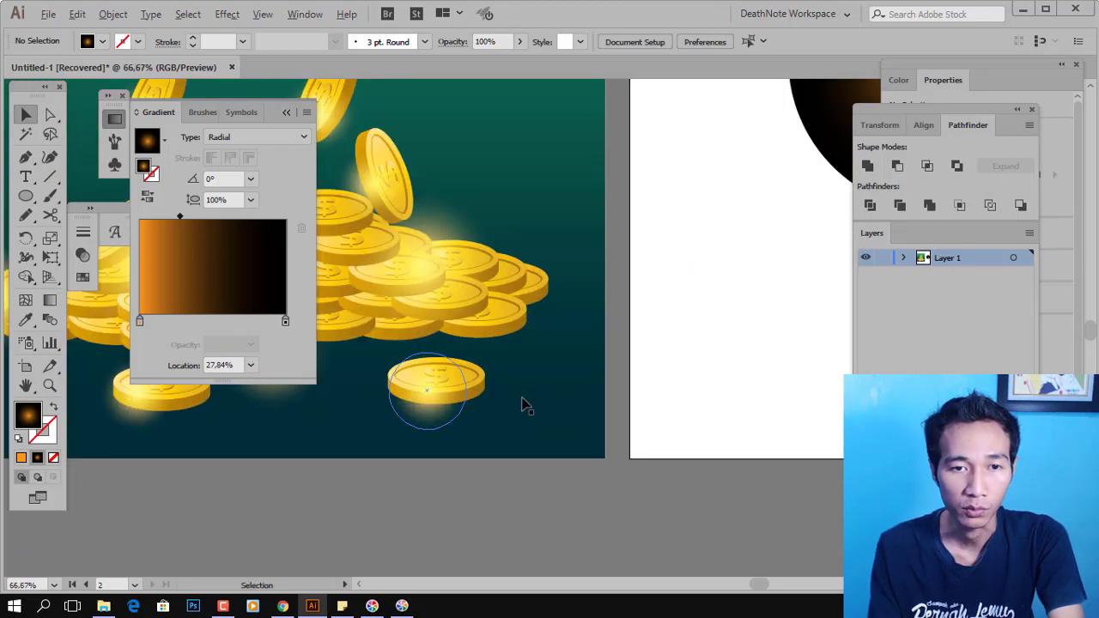
pyautogui.moveTo(596, 266); pyautogui.dragTo(724, 274)
pyautogui.hotkey('ctrl', '-')
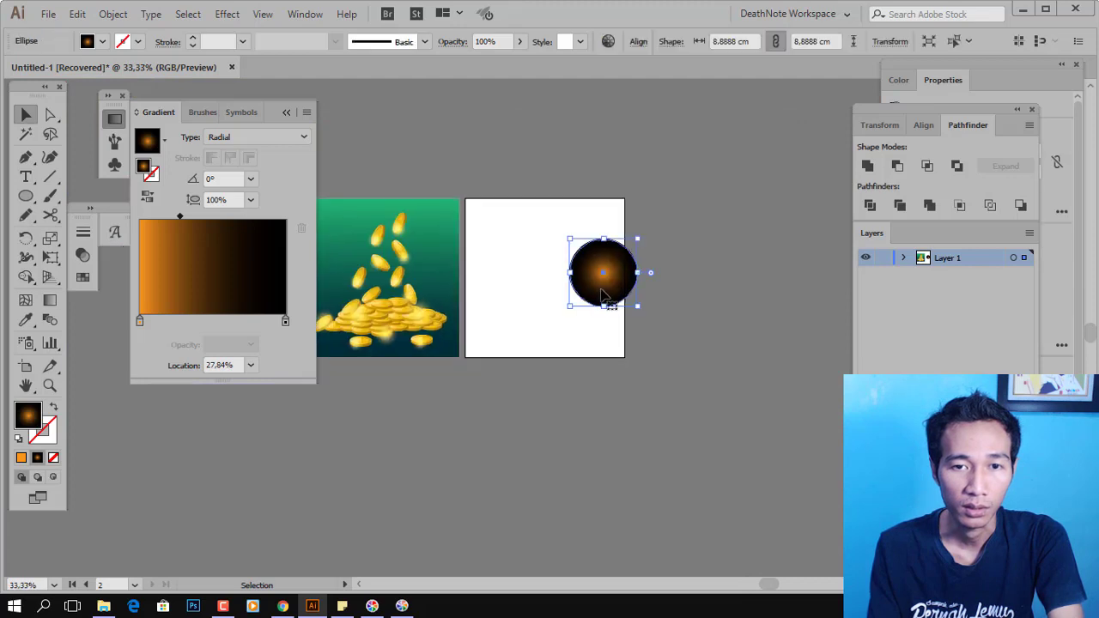
pyautogui.moveTo(606, 273); pyautogui.dragTo(756, 273)
pyautogui.hotkey('ctrl', '+')
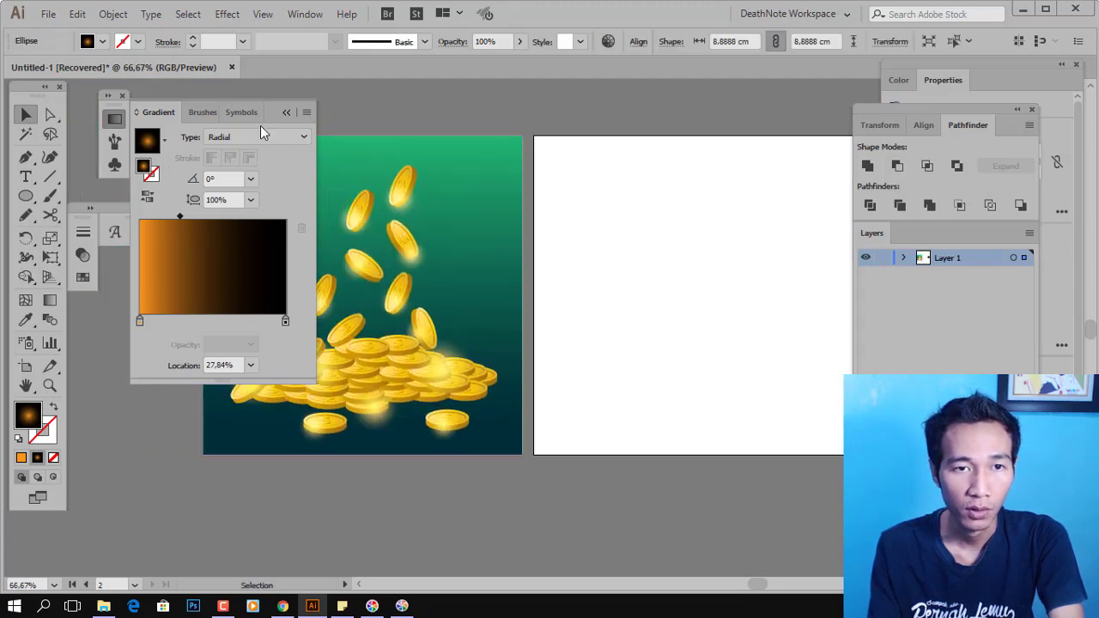
# Step: Move one falling gold coin from the green design onto the white artboard
pyautogui.click(287, 112)
pyautogui.click(341, 112)
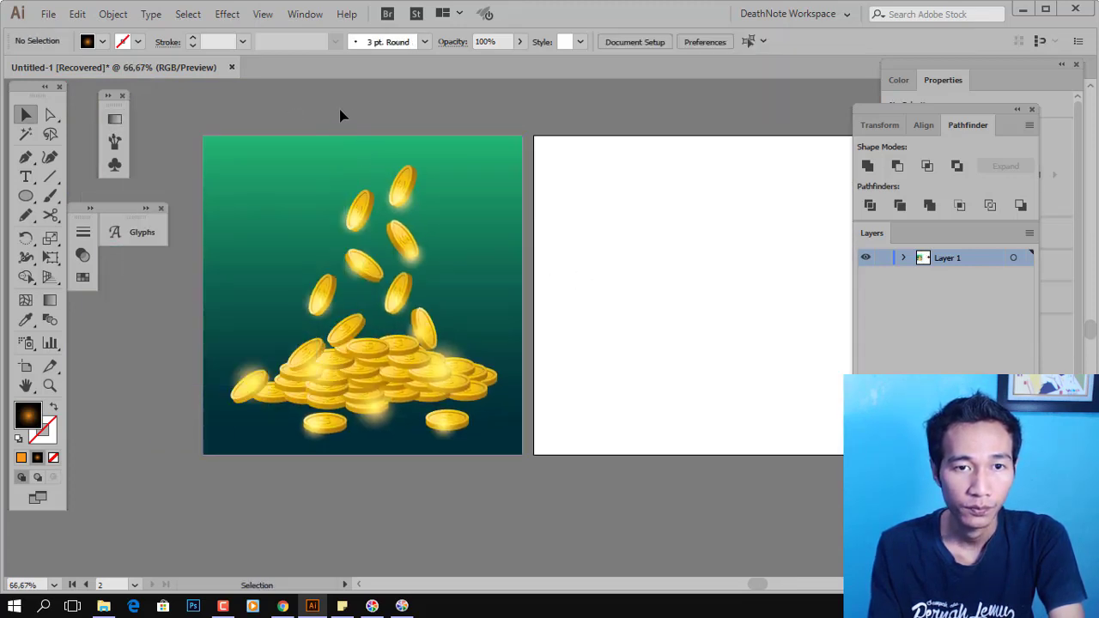
pyautogui.click(405, 305)
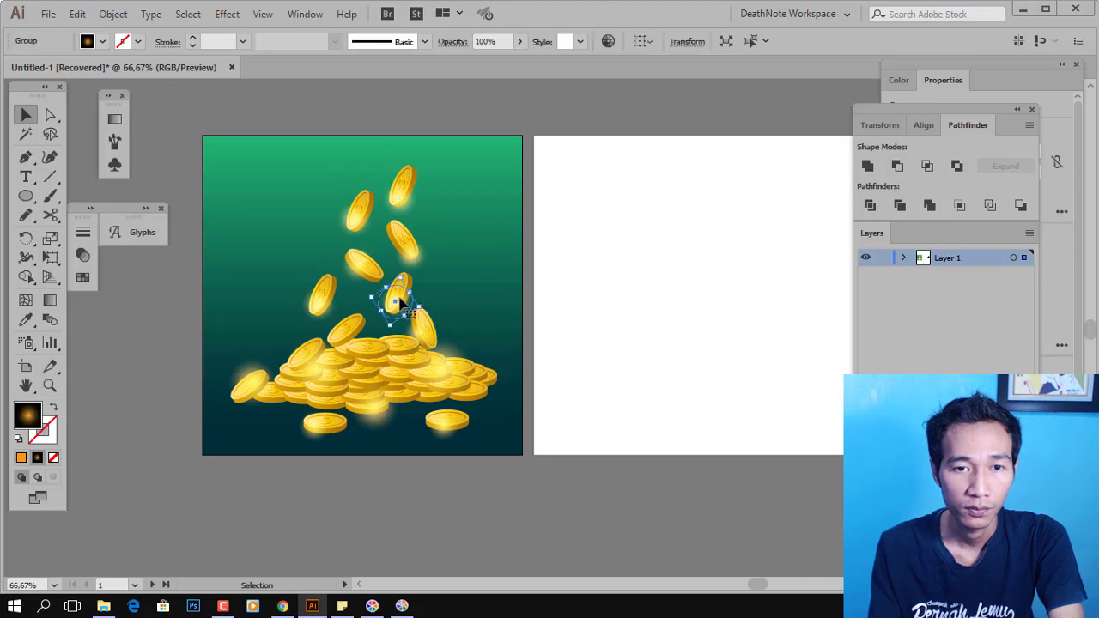
pyautogui.hotkey('ctrl', '+')
pyautogui.hotkey('ctrl', '+')
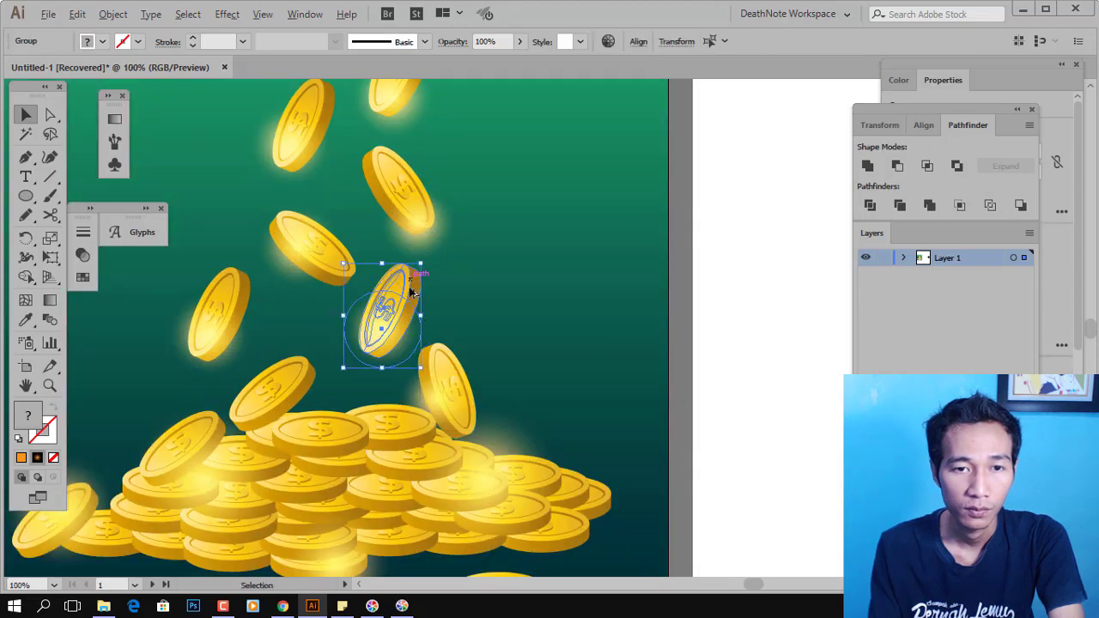
pyautogui.hotkey('ctrl', '-')
pyautogui.moveTo(311, 300); pyautogui.dragTo(718, 283)
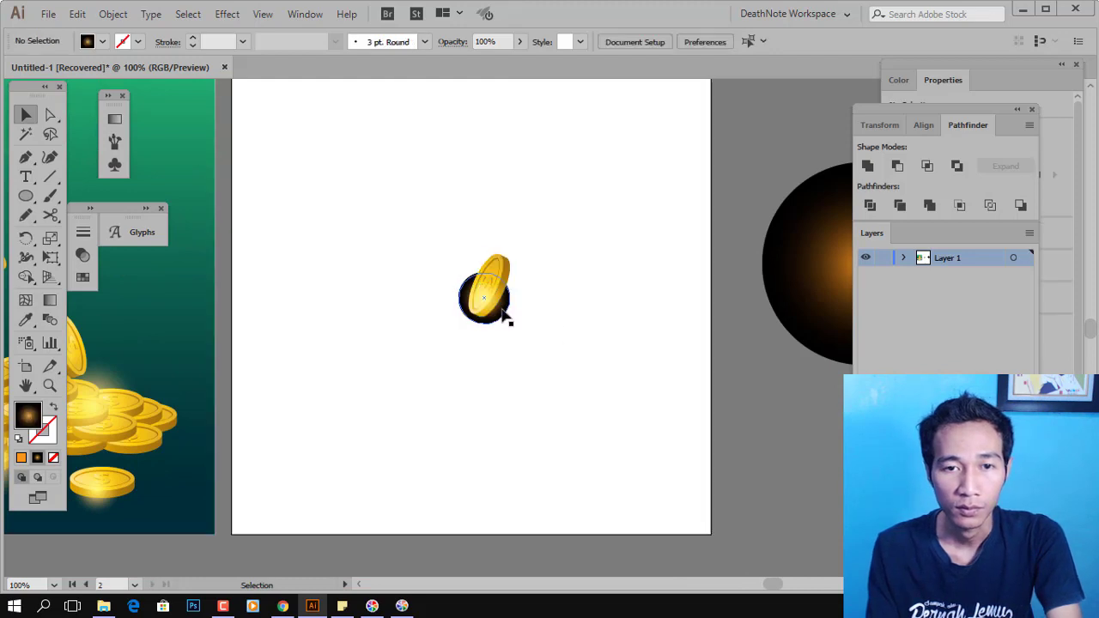
# Step: Delete the coin's dark backing circle and enlarge the coin to fill much of the artboard
pyautogui.moveTo(503, 314); pyautogui.dragTo(642, 403)
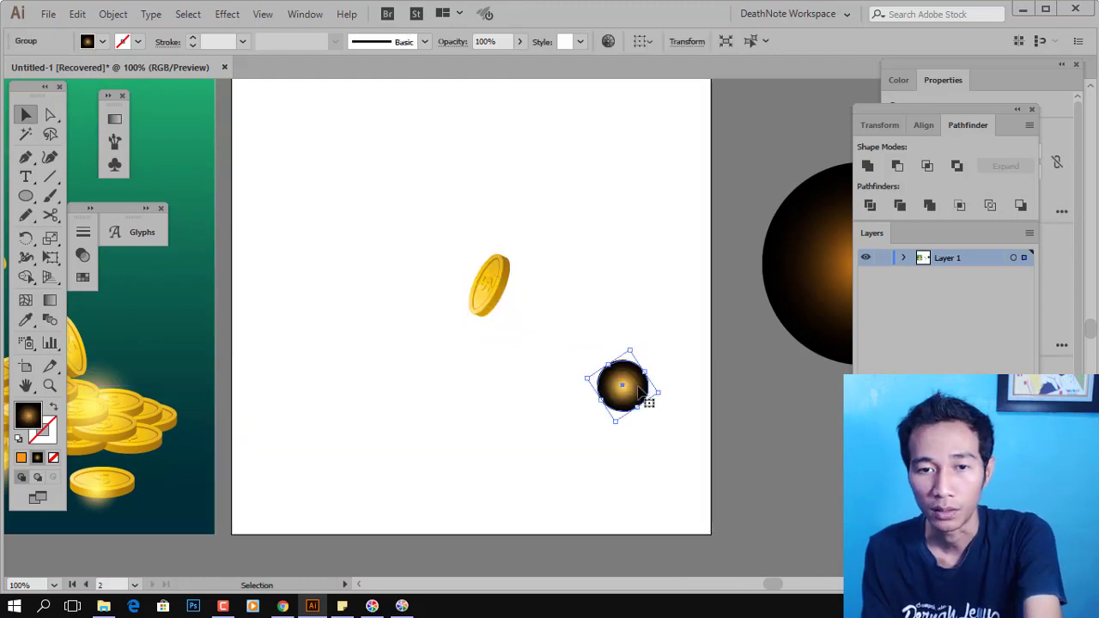
pyautogui.press('Delete')
pyautogui.click(505, 277)
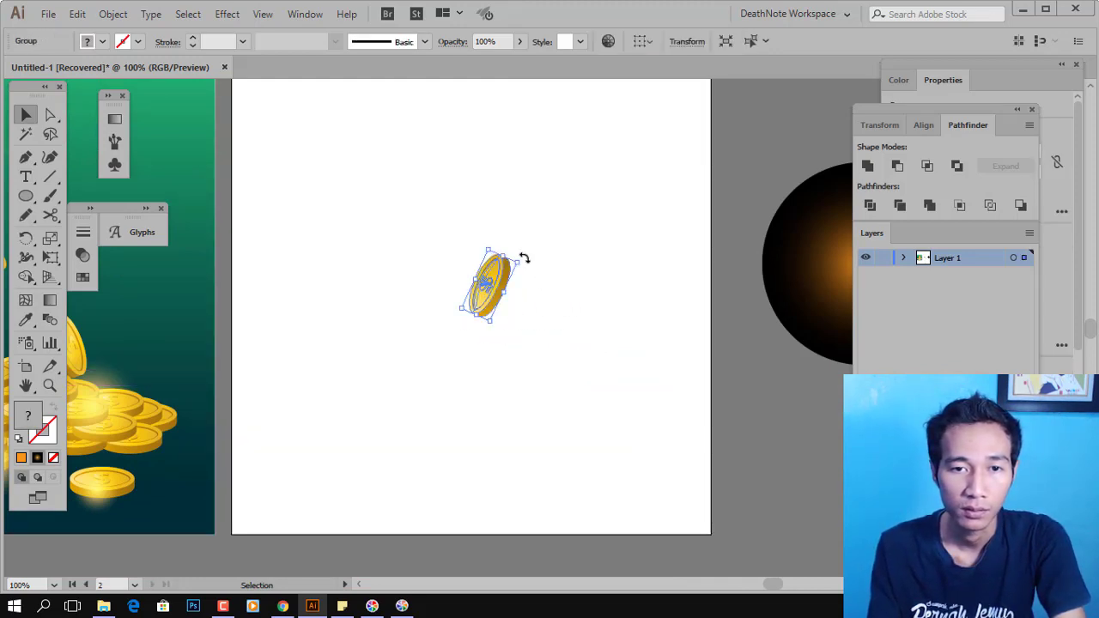
pyautogui.press('super')
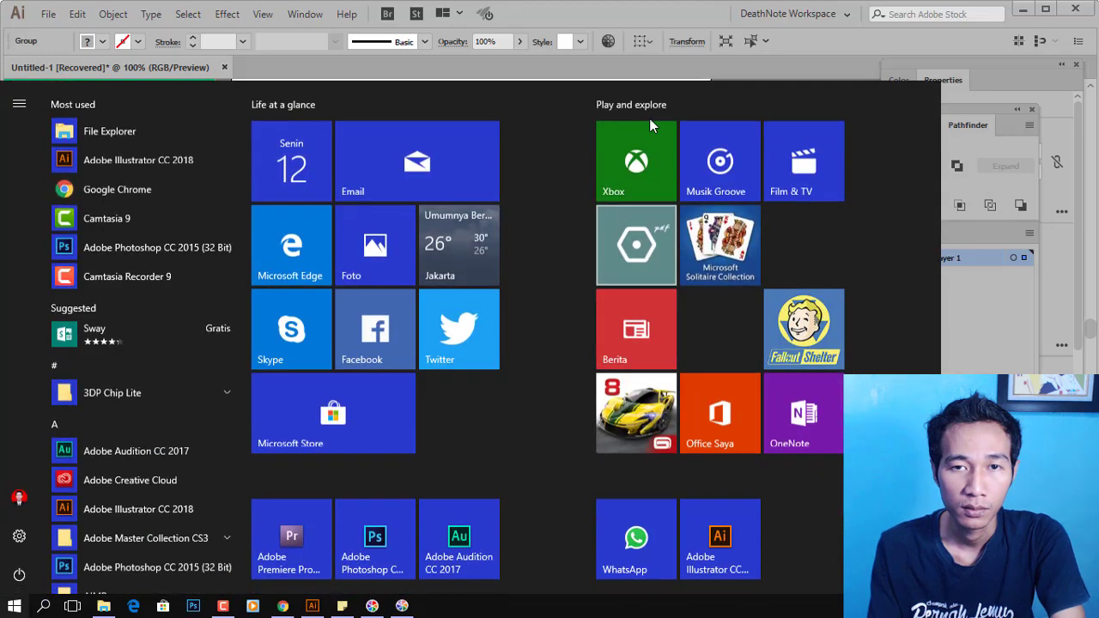
pyautogui.press('super')
pyautogui.keyDown('shift'); pyautogui.click(505, 271); pyautogui.keyUp('shift')
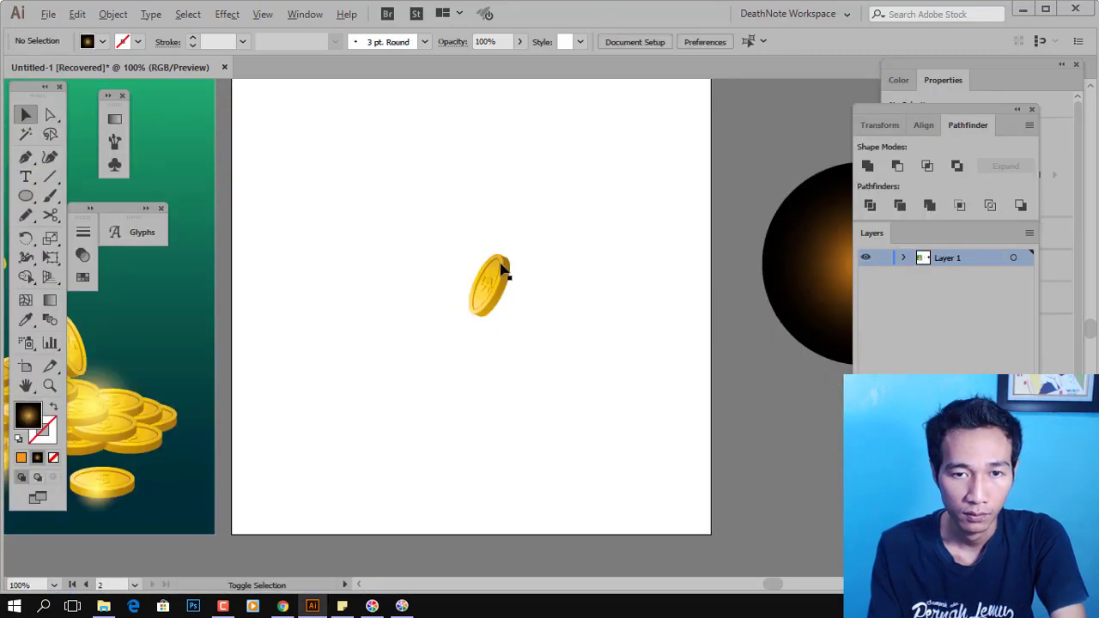
pyautogui.click(496, 273)
pyautogui.moveTo(506, 255); pyautogui.dragTo(615, 181)
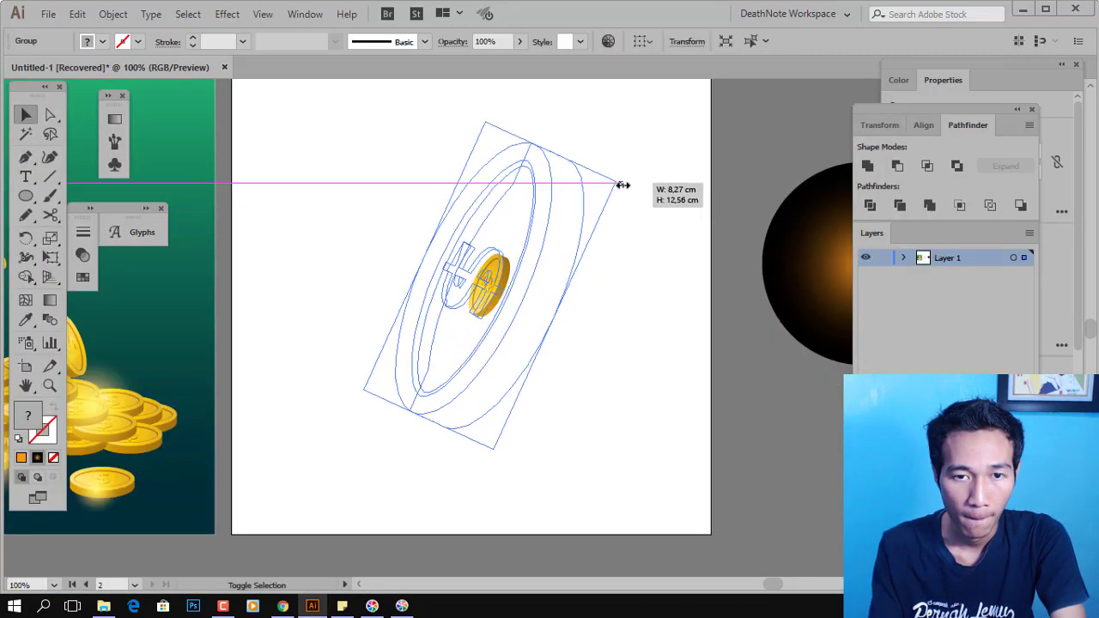
pyautogui.click(654, 269)
# Step: Check the coin group, then zoom out to show both artboards and the gradient circle
pyautogui.hotkey('ctrl', '-')
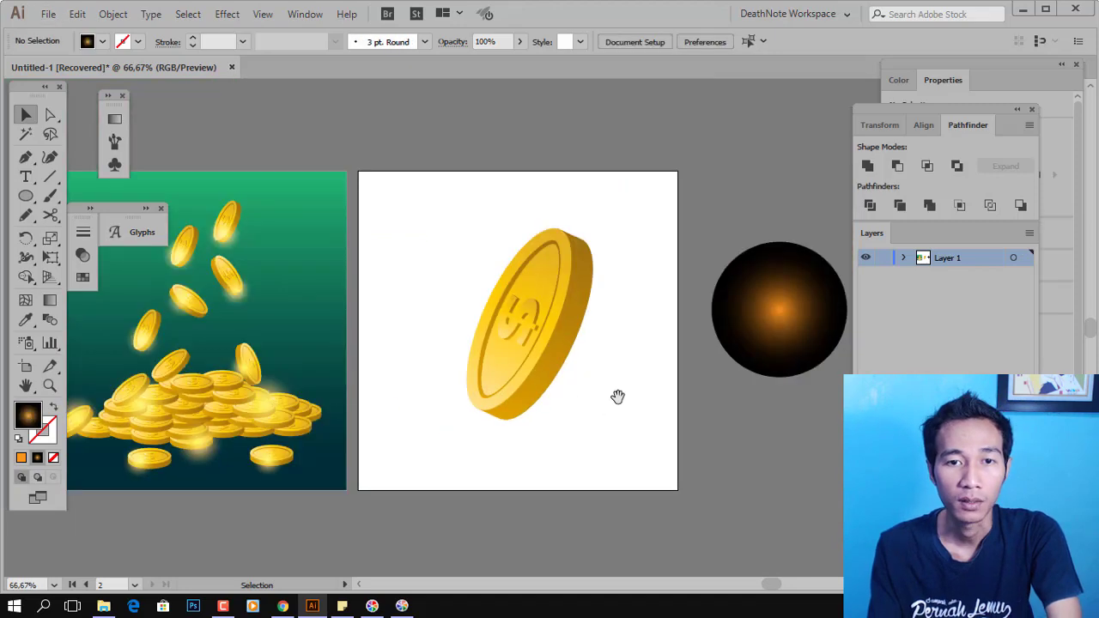
pyautogui.scroll(1, 584, 391)
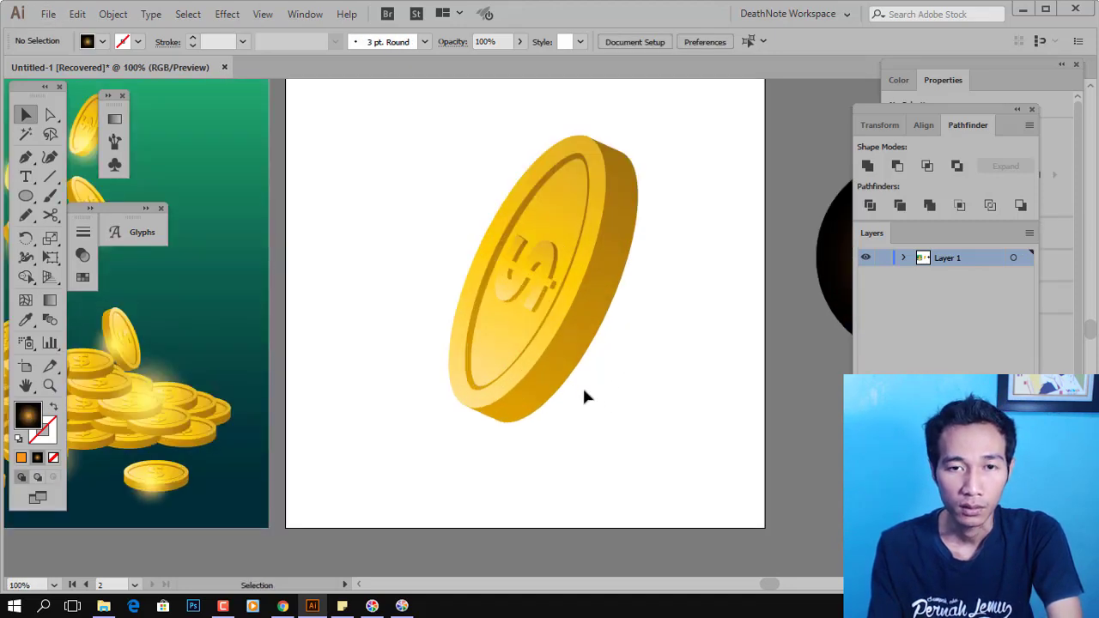
pyautogui.click(548, 247)
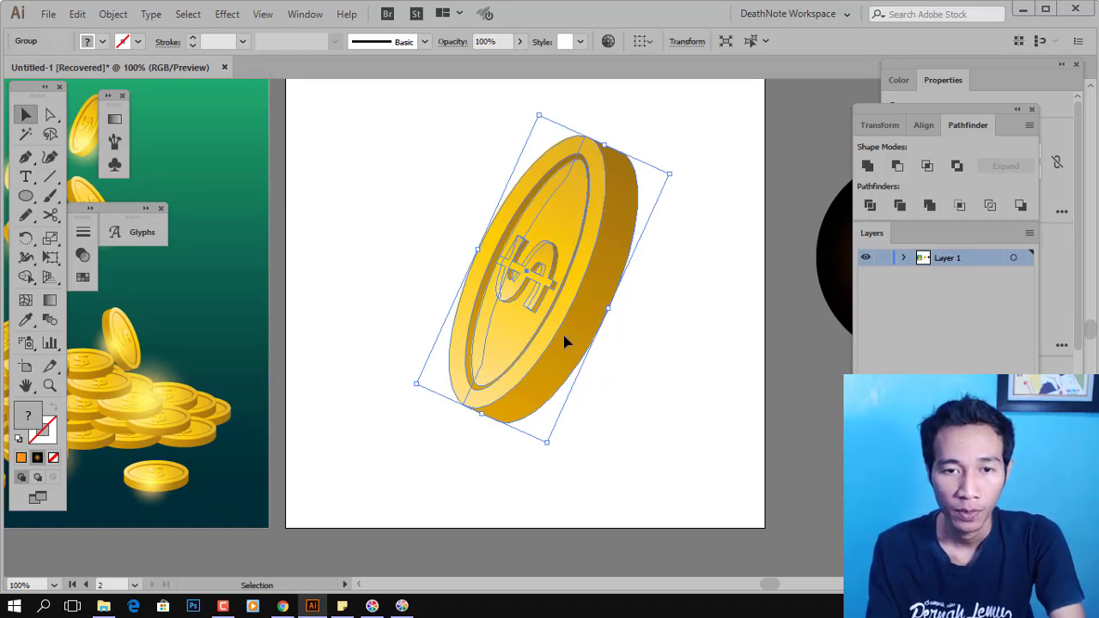
pyautogui.hotkey('ctrl', 'shift', 'a')
pyautogui.scroll(1, 543, 345)
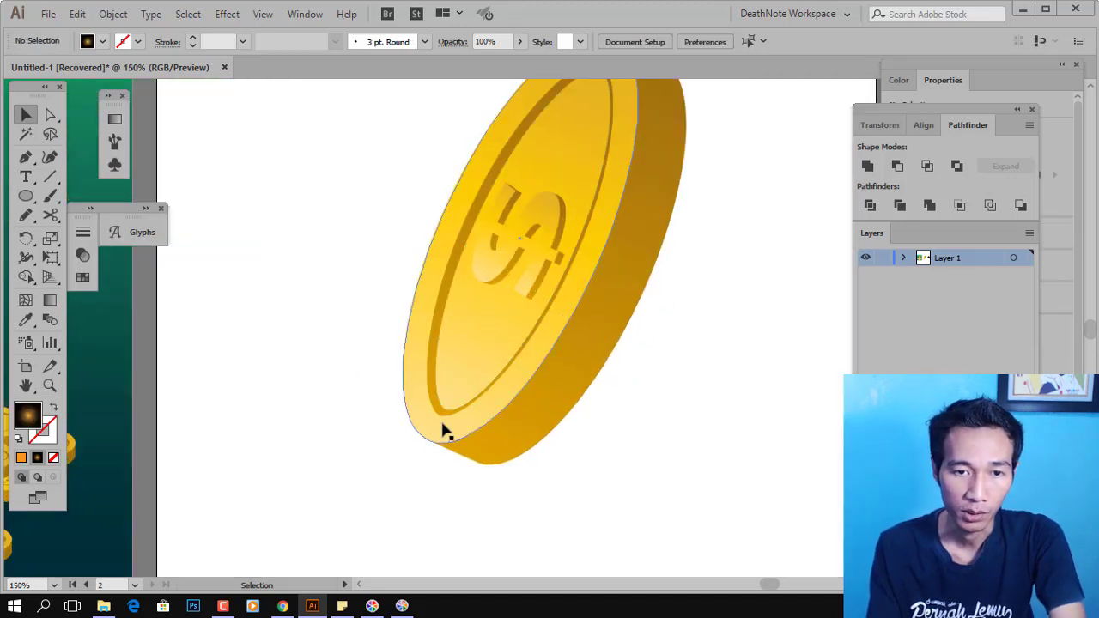
pyautogui.scroll(1, 464, 430)
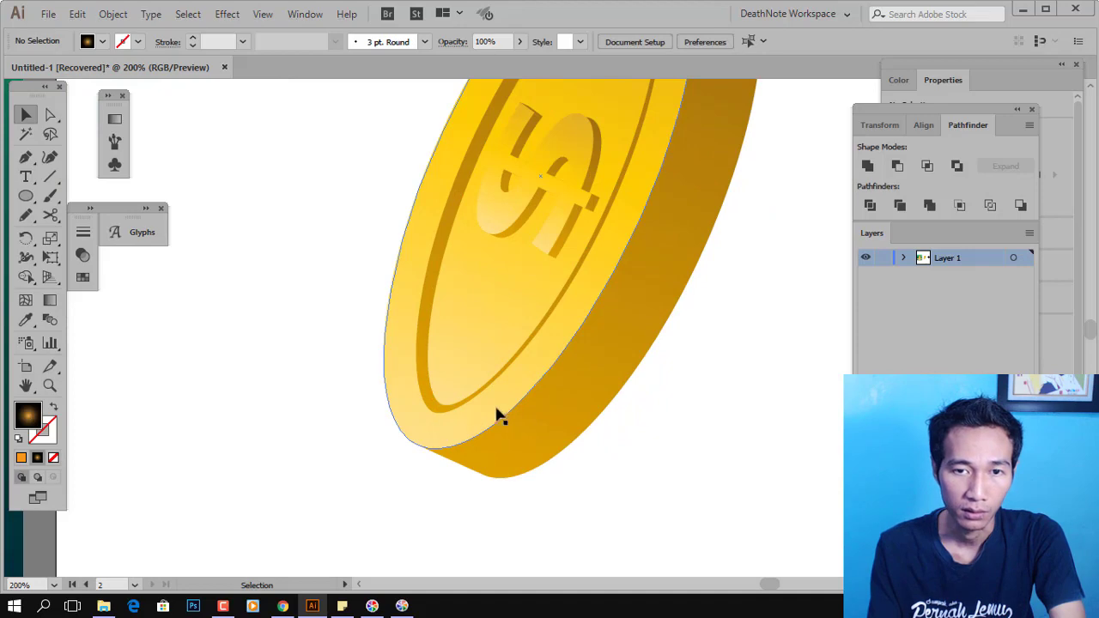
pyautogui.scroll(-3, 539, 346)
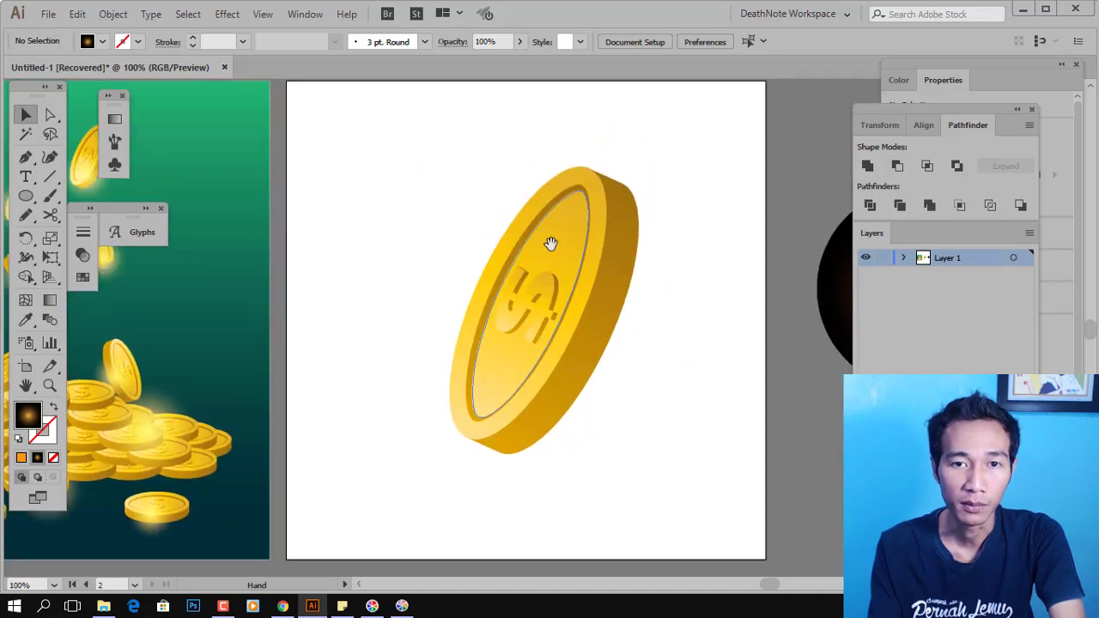
pyautogui.scroll(-1, 611, 344)
pyautogui.hotkey('ctrl', '-')
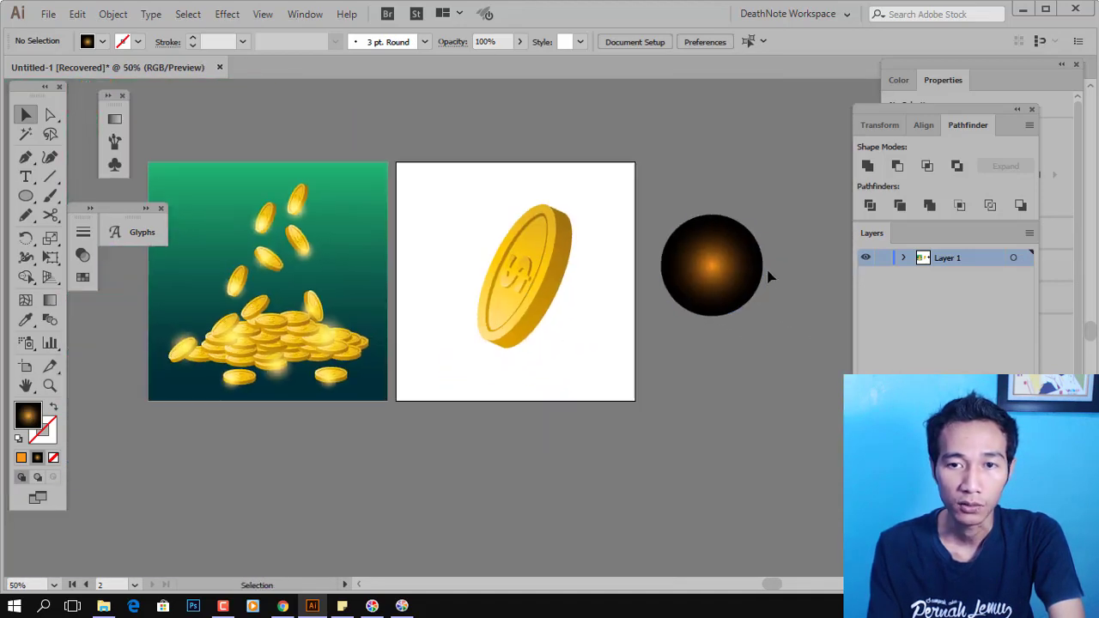
# Step: Move the gradient circle onto the coin artboard and shrink it
pyautogui.moveTo(743, 266); pyautogui.dragTo(526, 331)
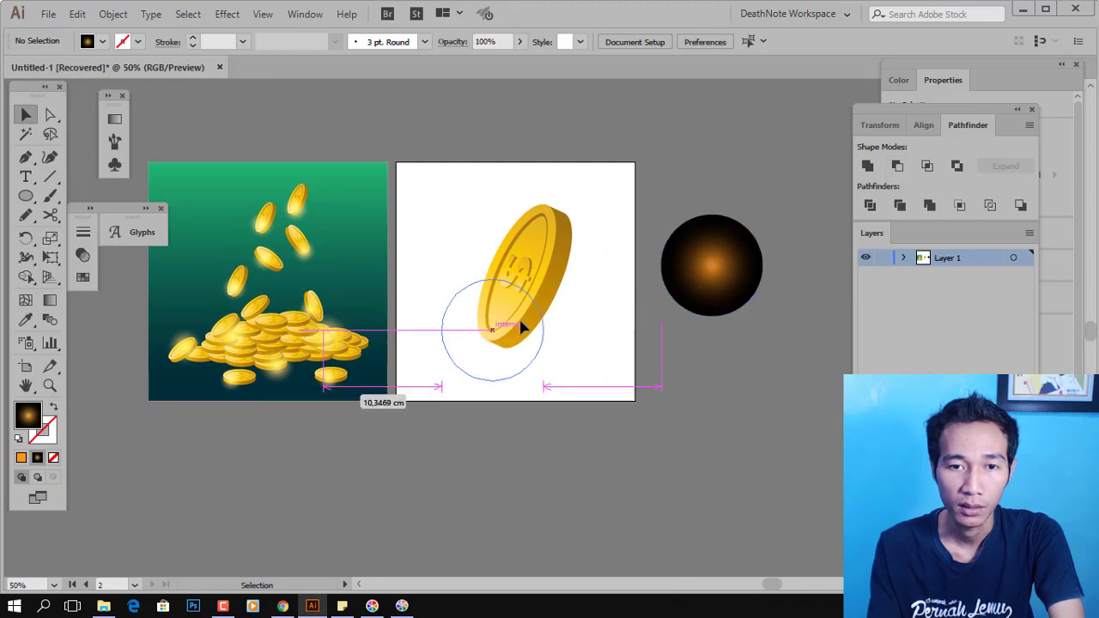
pyautogui.hotkey('ctrl', '+')
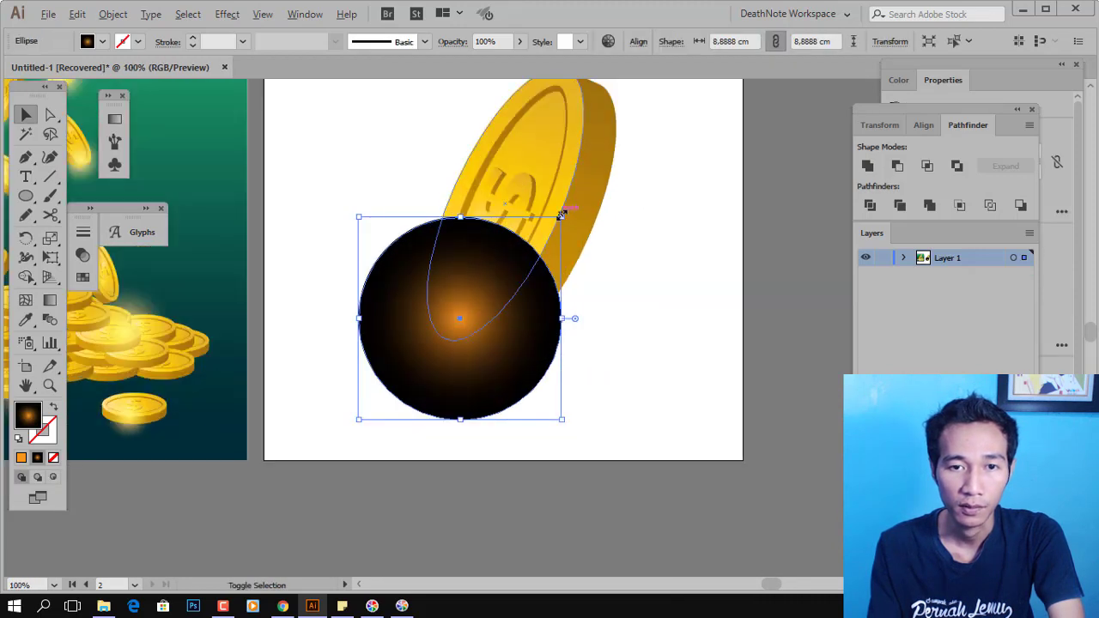
pyautogui.moveTo(561, 218); pyautogui.dragTo(584, 251)
pyautogui.click(621, 339)
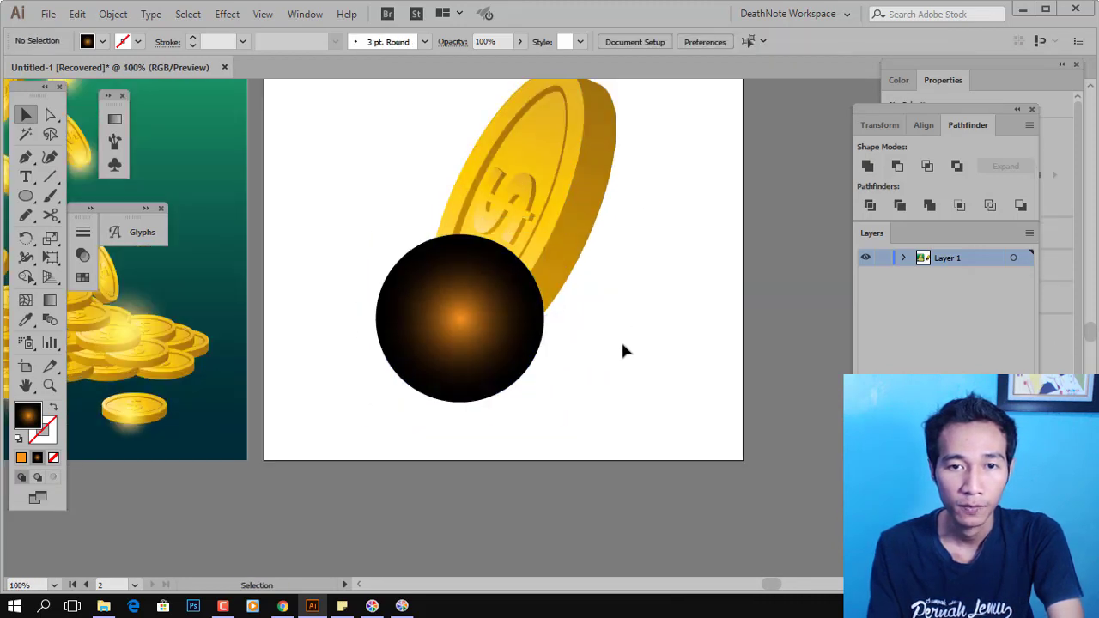
# Step: Set the gradient circle's blend mode to Screen in the Transparency panel
pyautogui.click(485, 349)
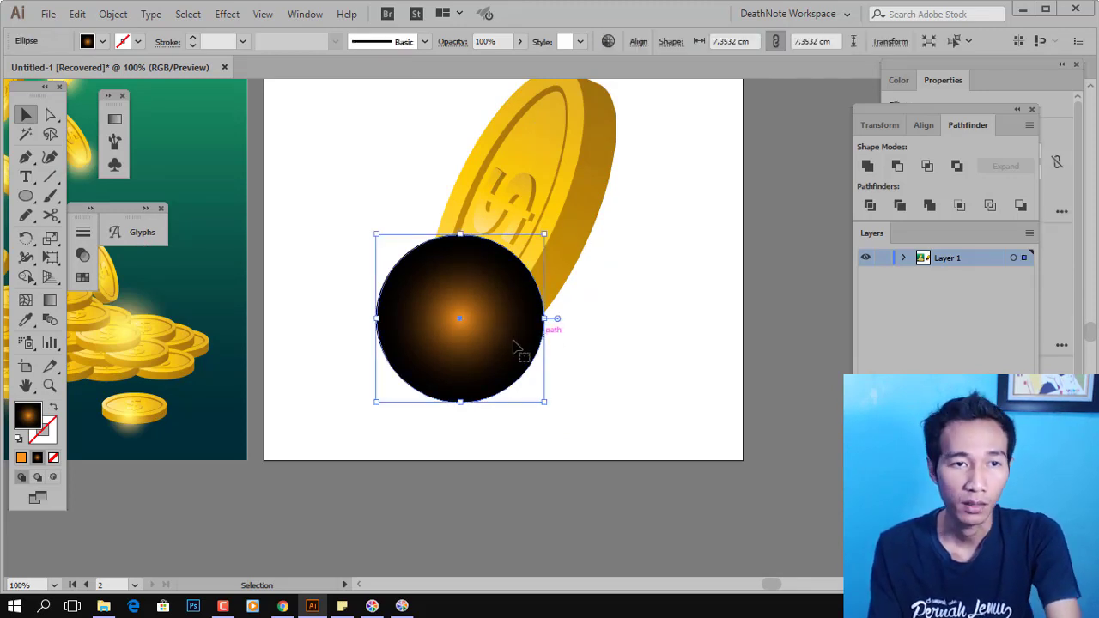
pyautogui.click(83, 256)
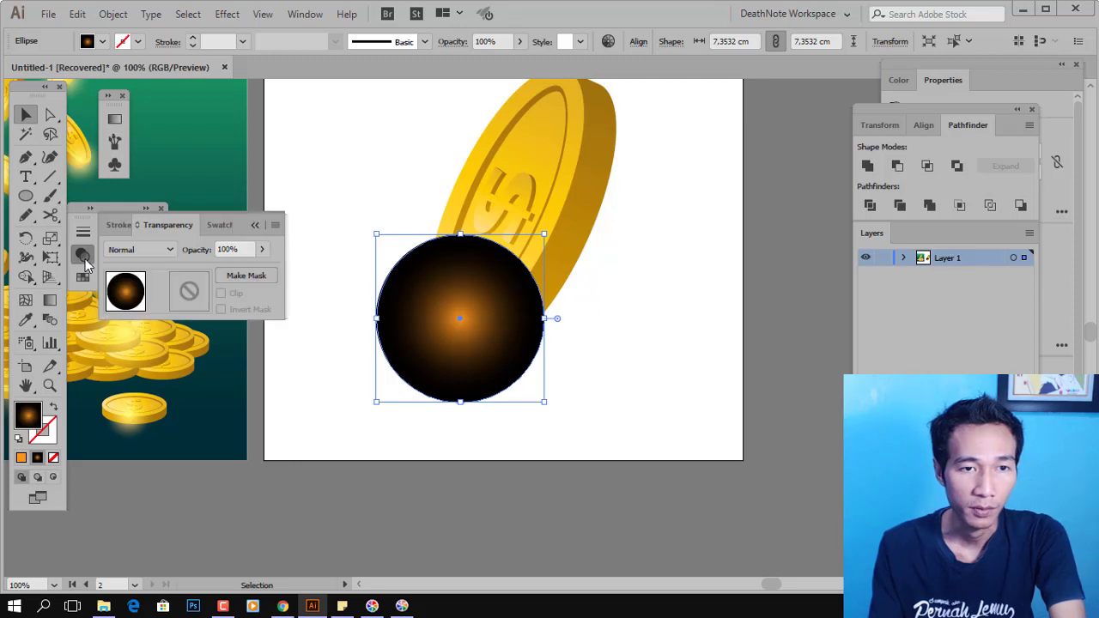
pyautogui.click(147, 250)
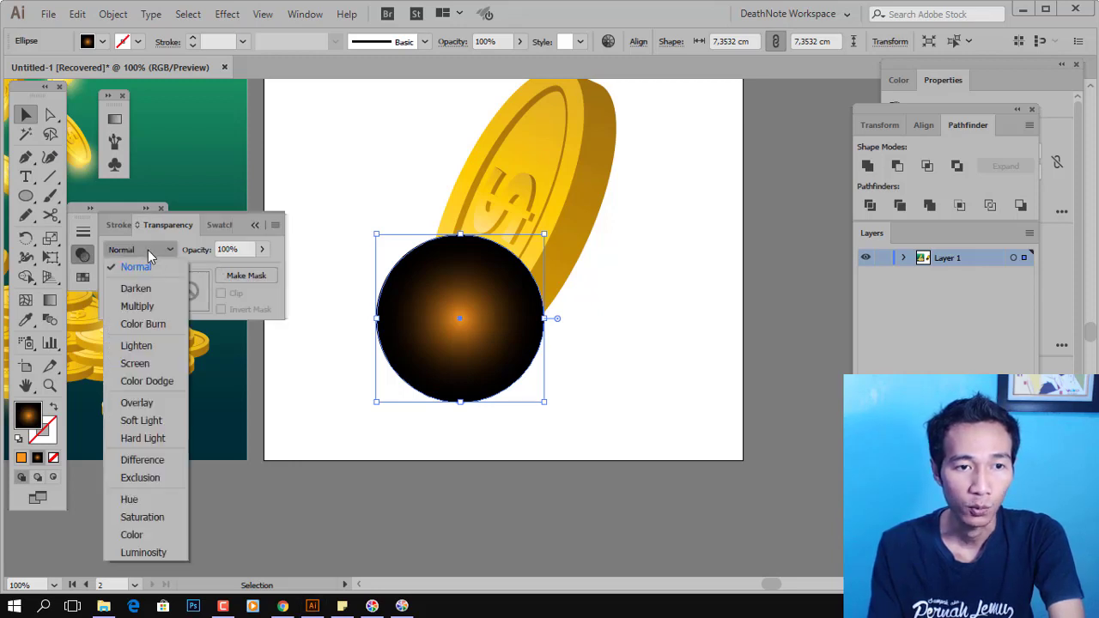
pyautogui.click(136, 364)
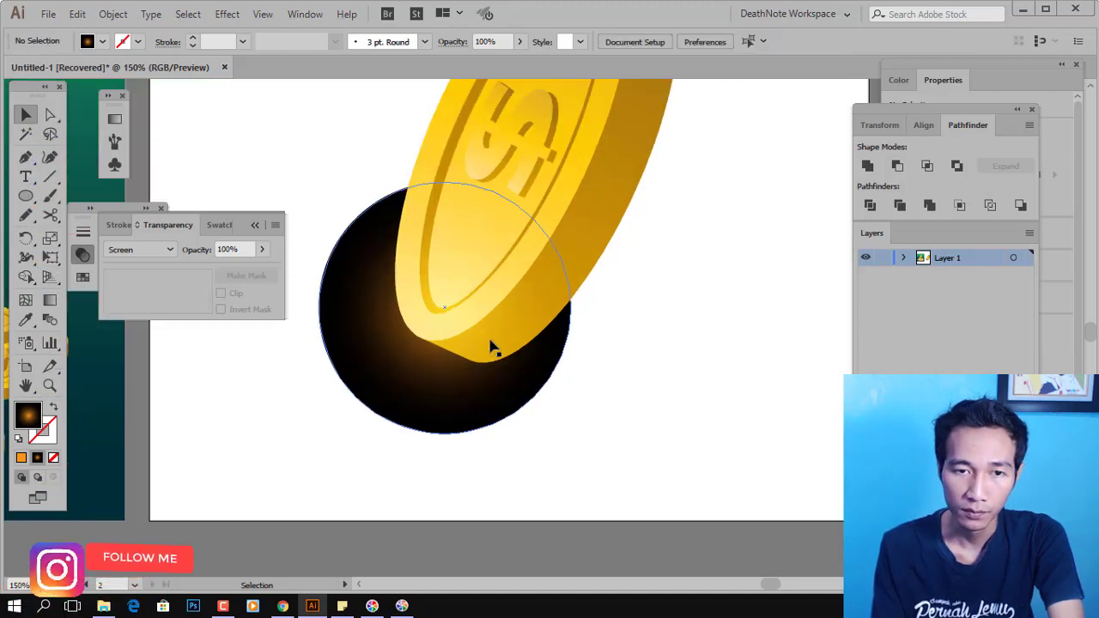
# Step: Trial-move the glow circle, undo it, then place it beside the coin
pyautogui.moveTo(407, 400); pyautogui.dragTo(640, 411)
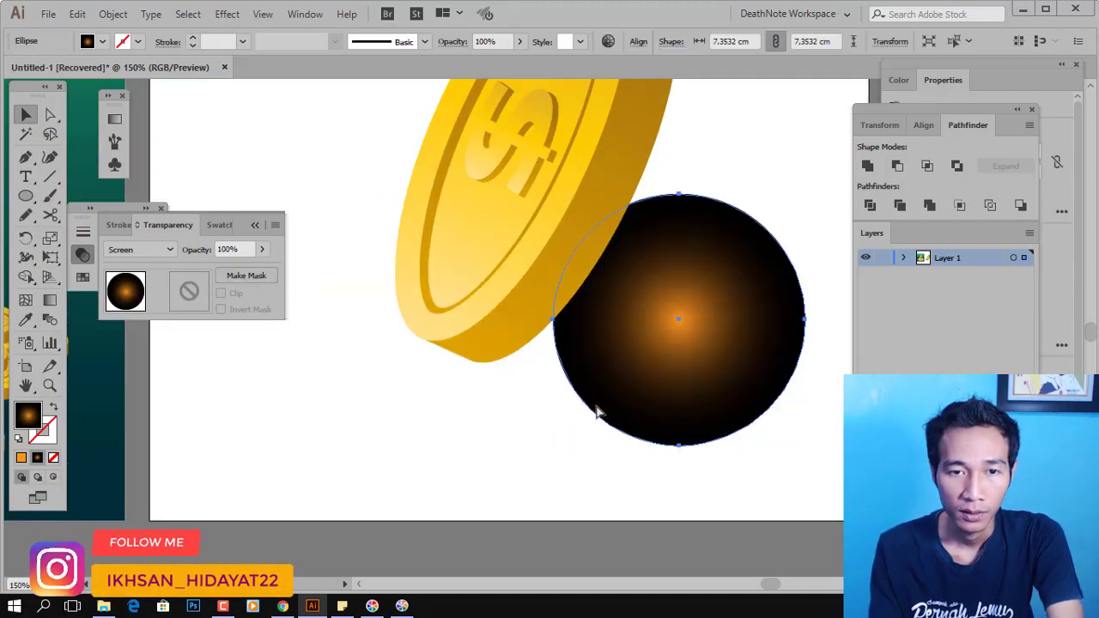
pyautogui.hotkey('ctrl', 'z')
pyautogui.hotkey('ctrl', '-')
pyautogui.hotkey('ctrl', '-')
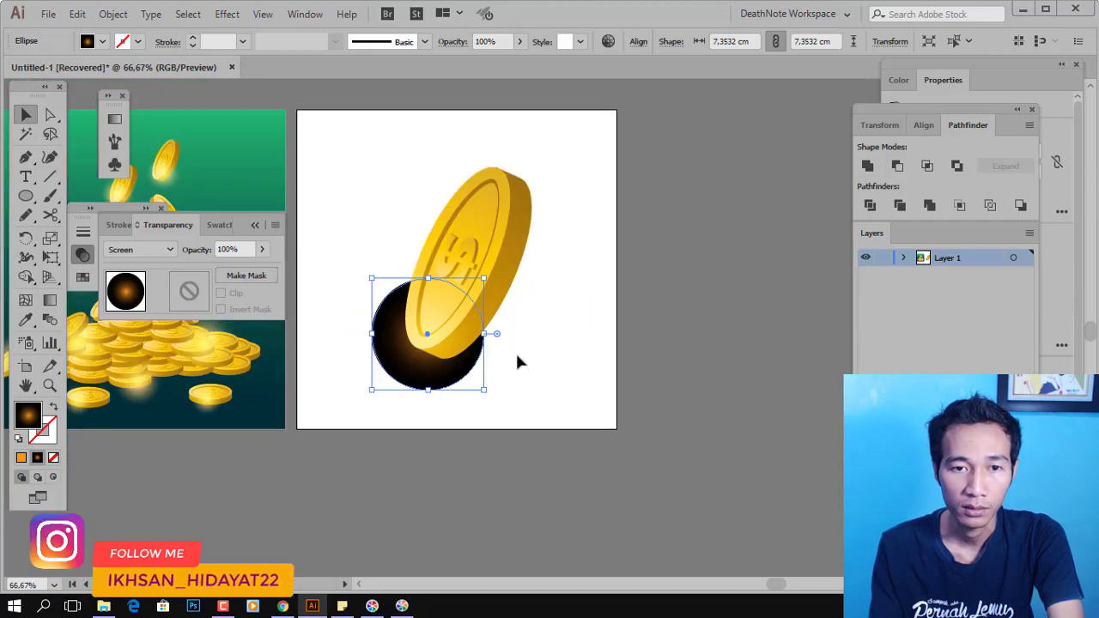
pyautogui.click(601, 364)
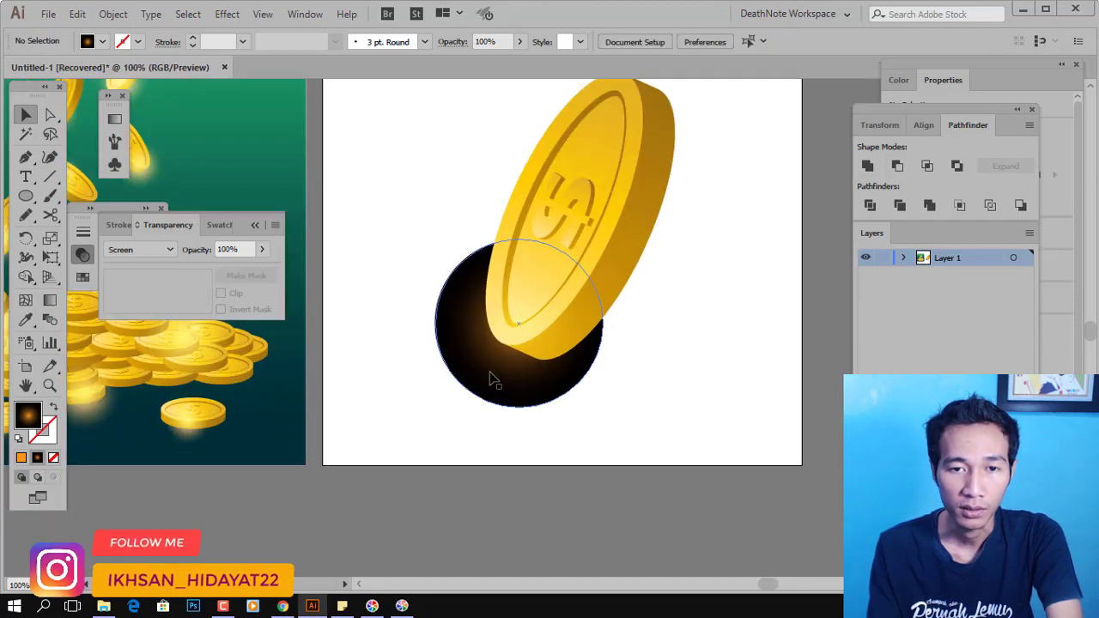
pyautogui.hotkey('ctrl', '+')
pyautogui.moveTo(504, 385); pyautogui.dragTo(657, 378)
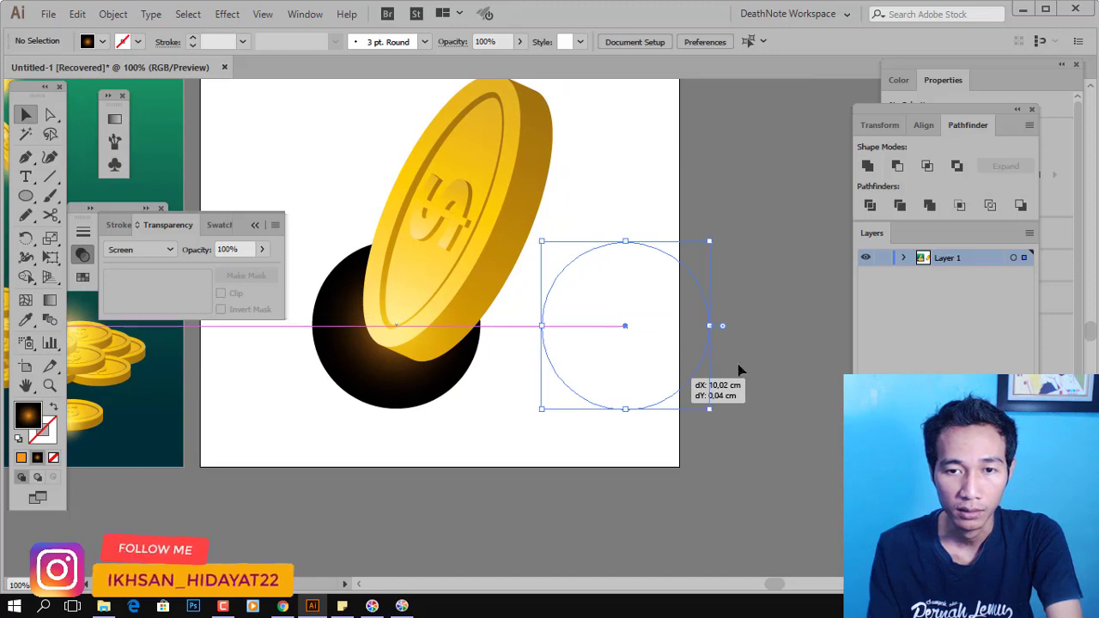
pyautogui.click(786, 306)
# Step: Move the glow circle back under the coin's lower-left edge and collapse Transparency
pyautogui.click(652, 344)
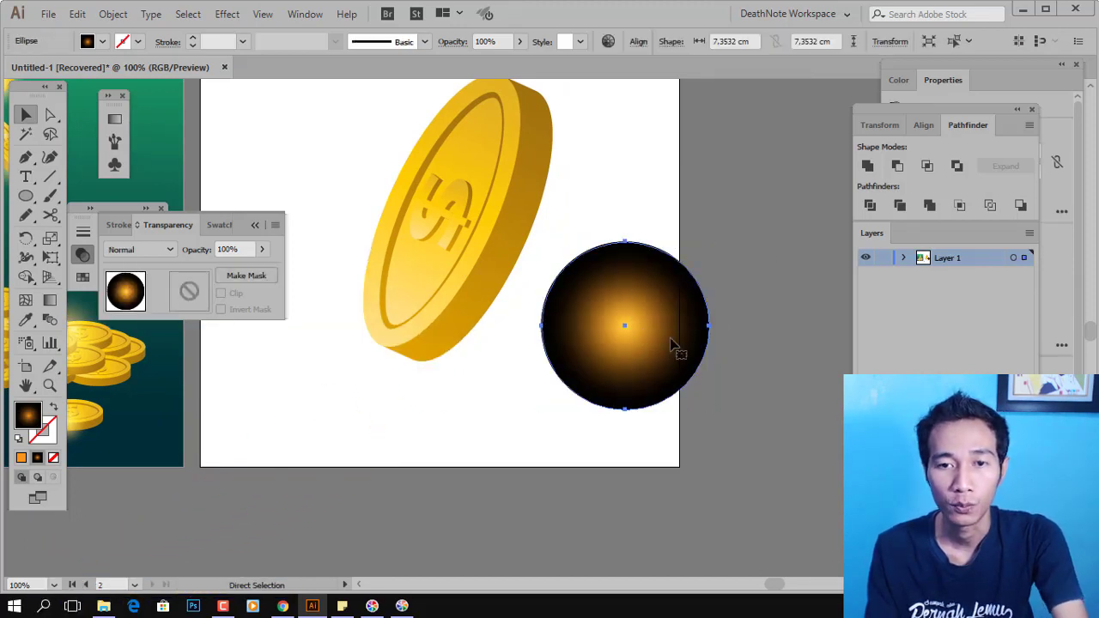
pyautogui.moveTo(675, 346); pyautogui.dragTo(438, 348)
pyautogui.click(593, 336)
pyautogui.hotkey('ctrl', '-')
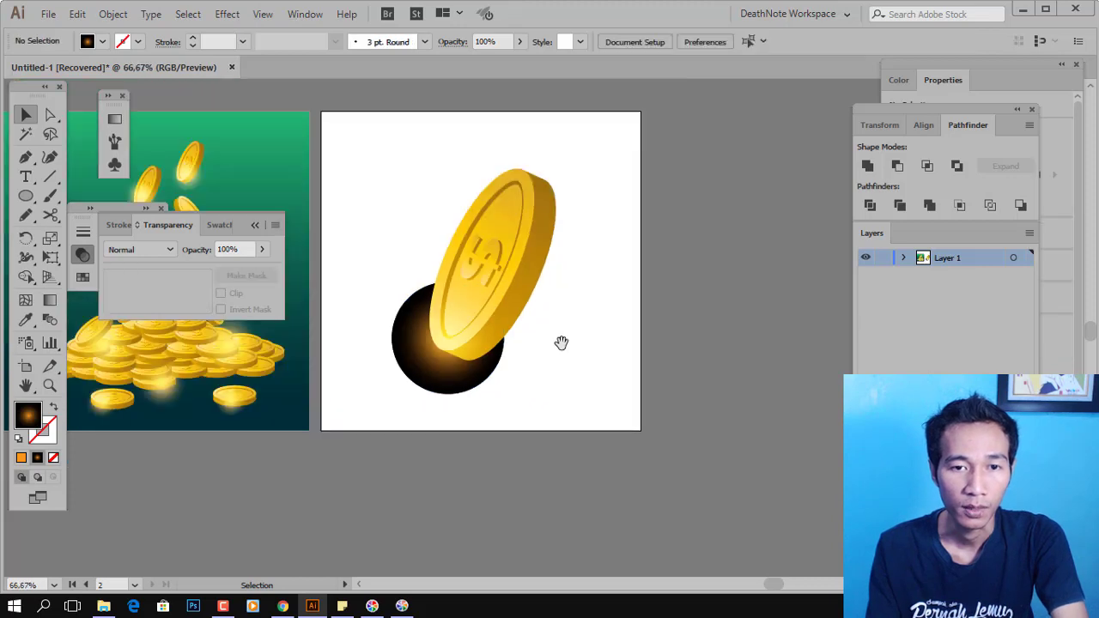
pyautogui.moveTo(601, 349); pyautogui.dragTo(626, 351)
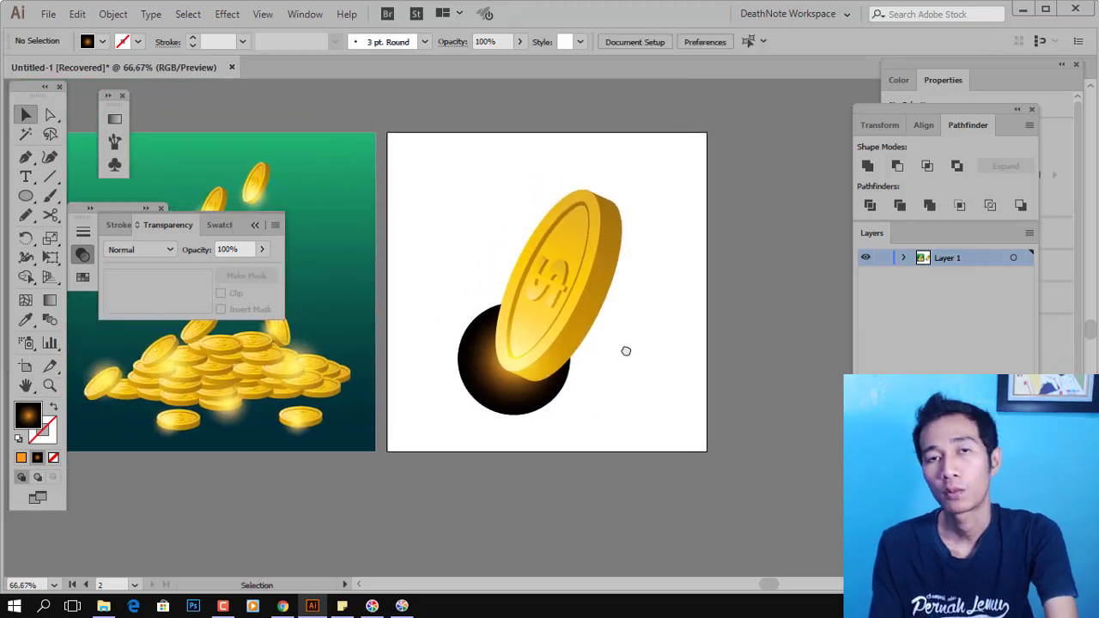
pyautogui.click(423, 220)
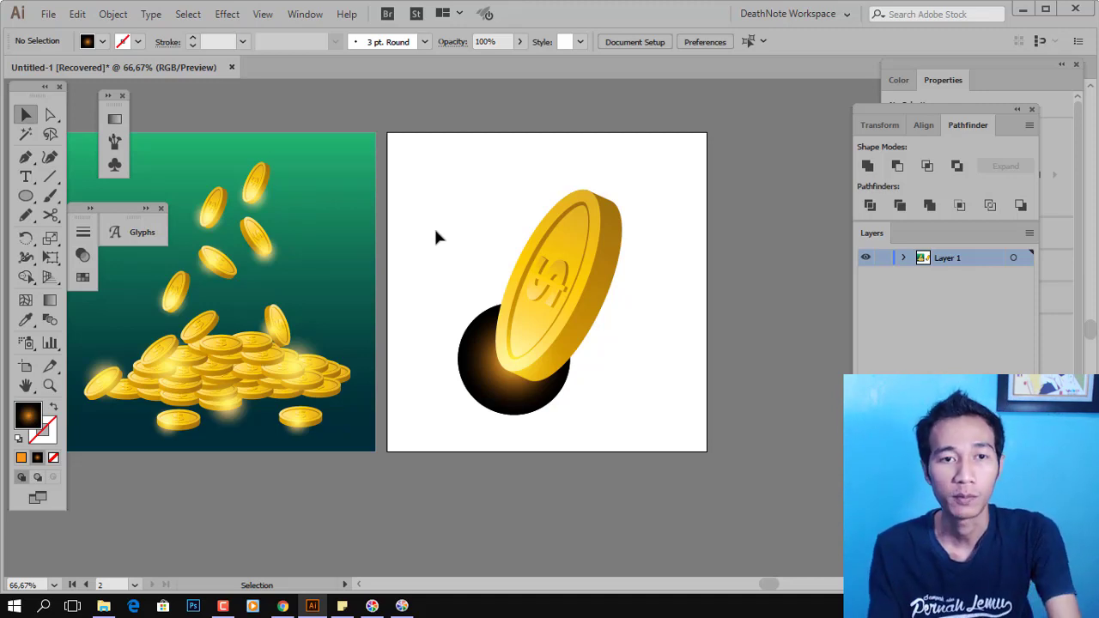
# Step: Copy the green background rectangle onto the coin artboard and align it to the artboard
pyautogui.click(342, 222)
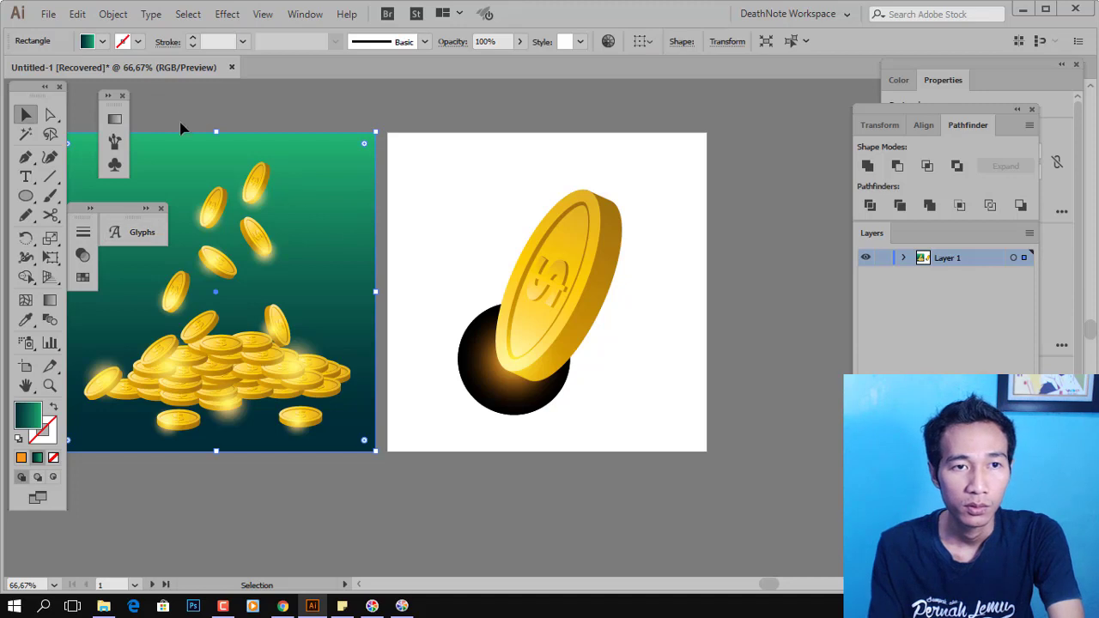
pyautogui.moveTo(198, 153); pyautogui.dragTo(432, 184)
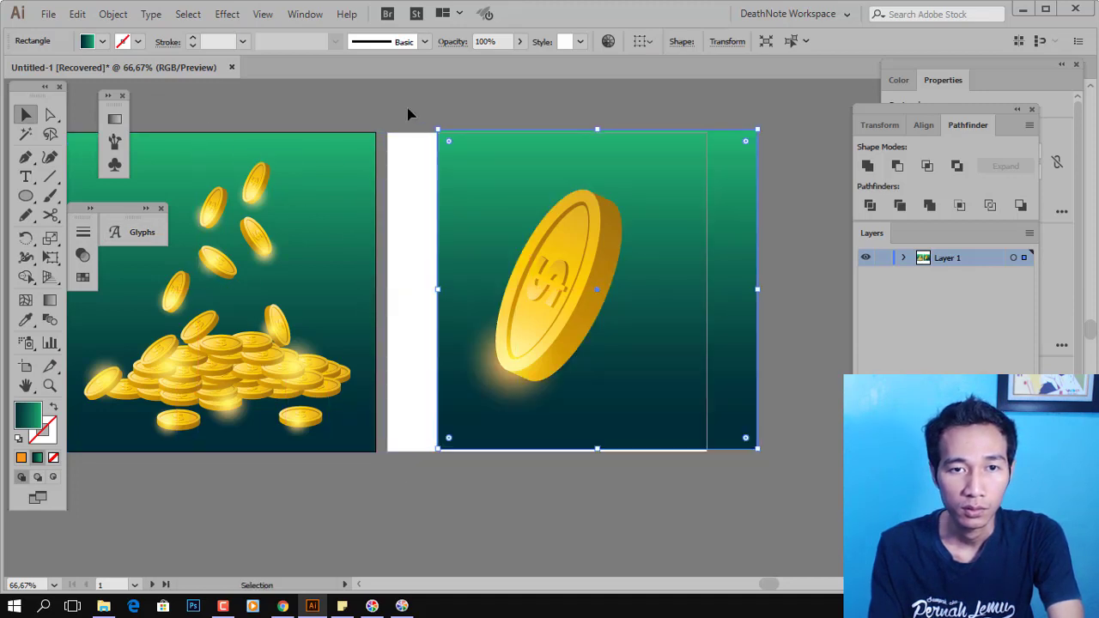
pyautogui.moveTo(409, 111); pyautogui.dragTo(456, 174)
pyautogui.click(924, 124)
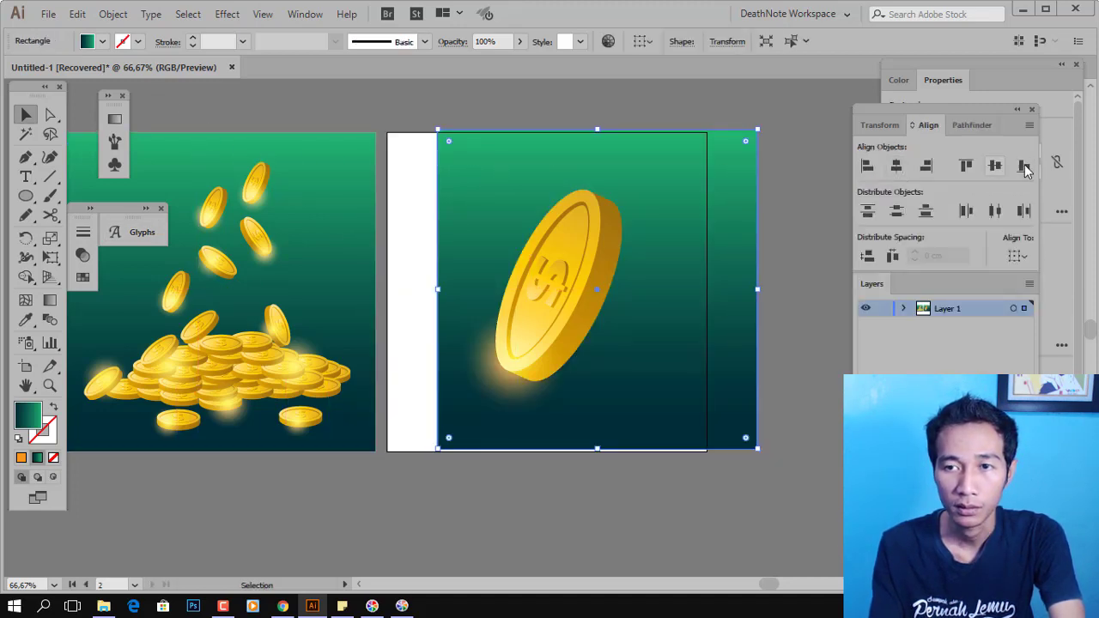
pyautogui.click(1020, 258)
pyautogui.click(988, 308)
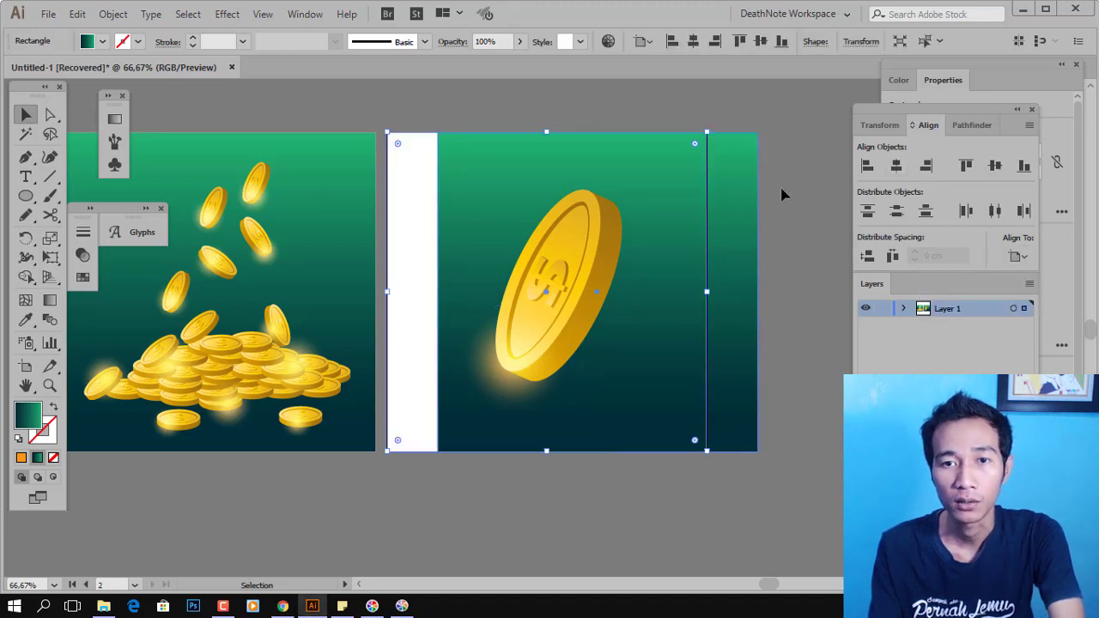
pyautogui.hotkey('ctrl', 'z')
pyautogui.click(782, 211)
pyautogui.scroll(1, 605, 339)
# Step: Shrink the orange glow circle around its centre to 7.15 cm
pyautogui.click(408, 395)
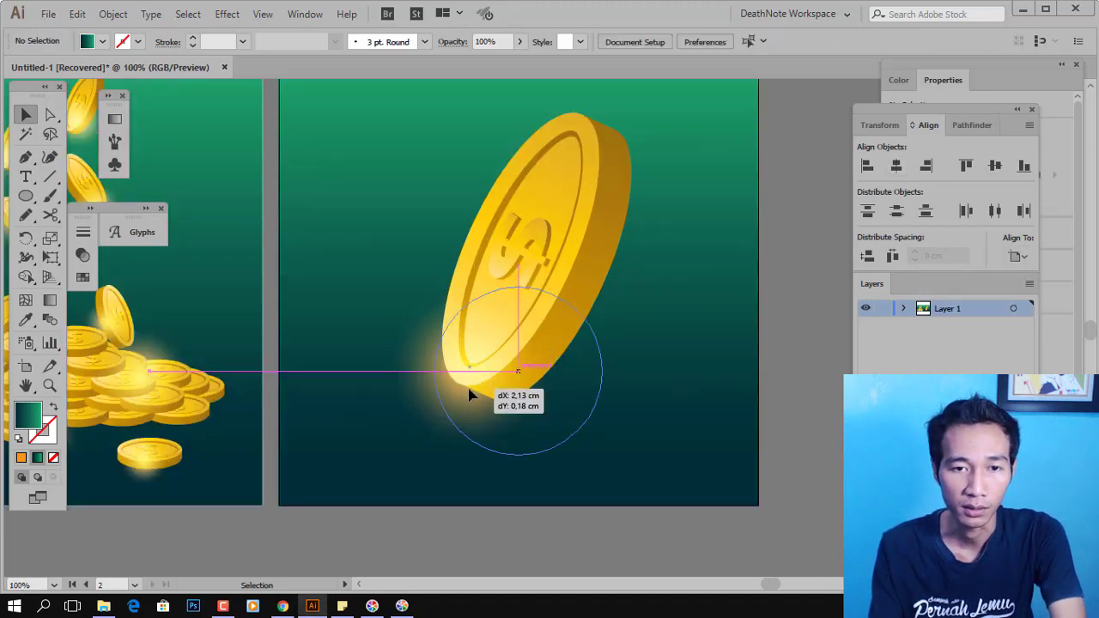
pyautogui.moveTo(554, 282); pyautogui.dragTo(532, 304)
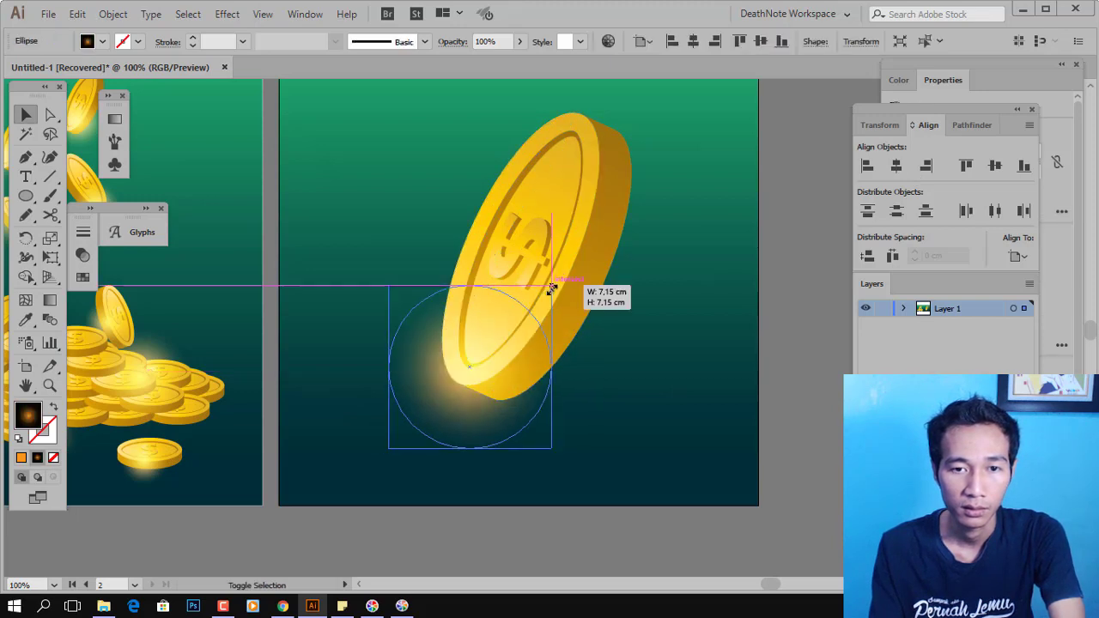
pyautogui.click(788, 288)
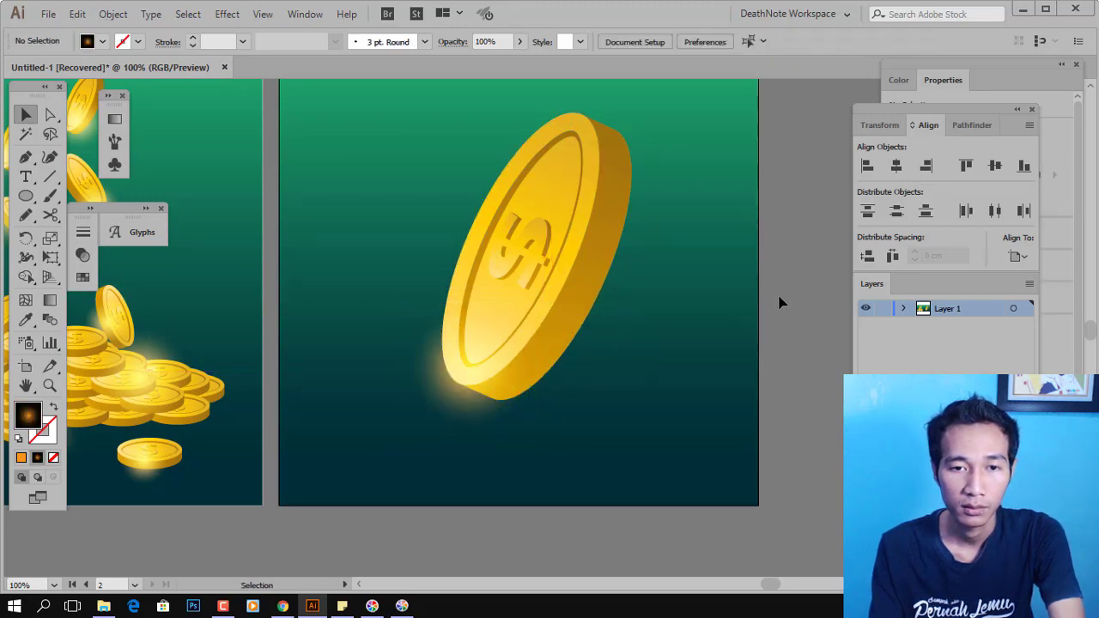
pyautogui.scroll(-1, 386, 343)
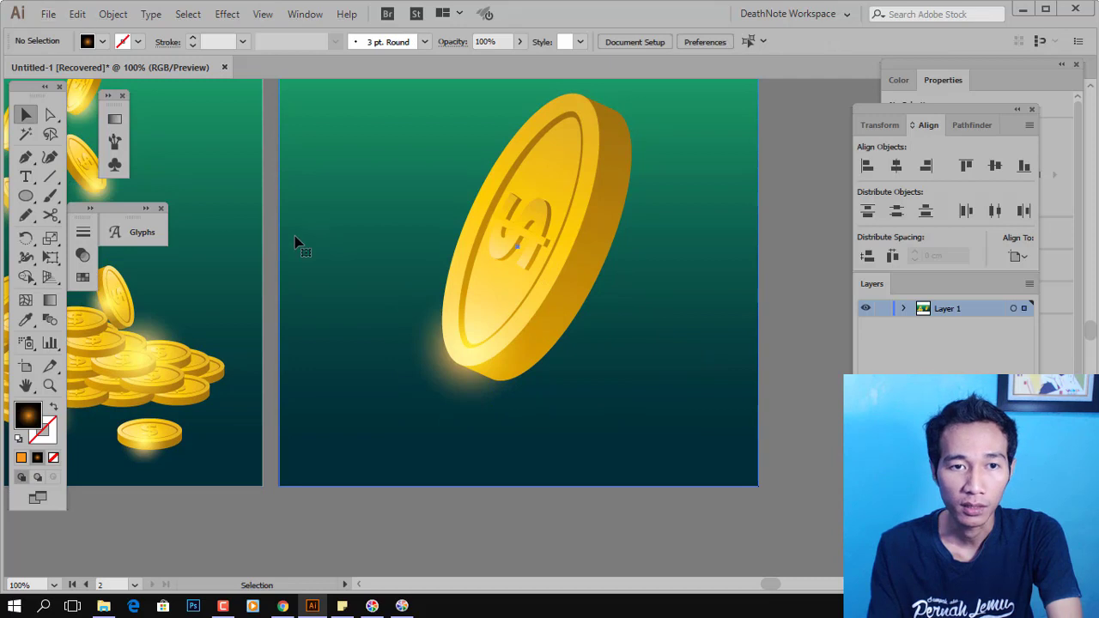
# Step: Select the coin artboard's background and make its right gradient stop red
pyautogui.click(295, 244)
pyautogui.click(115, 118)
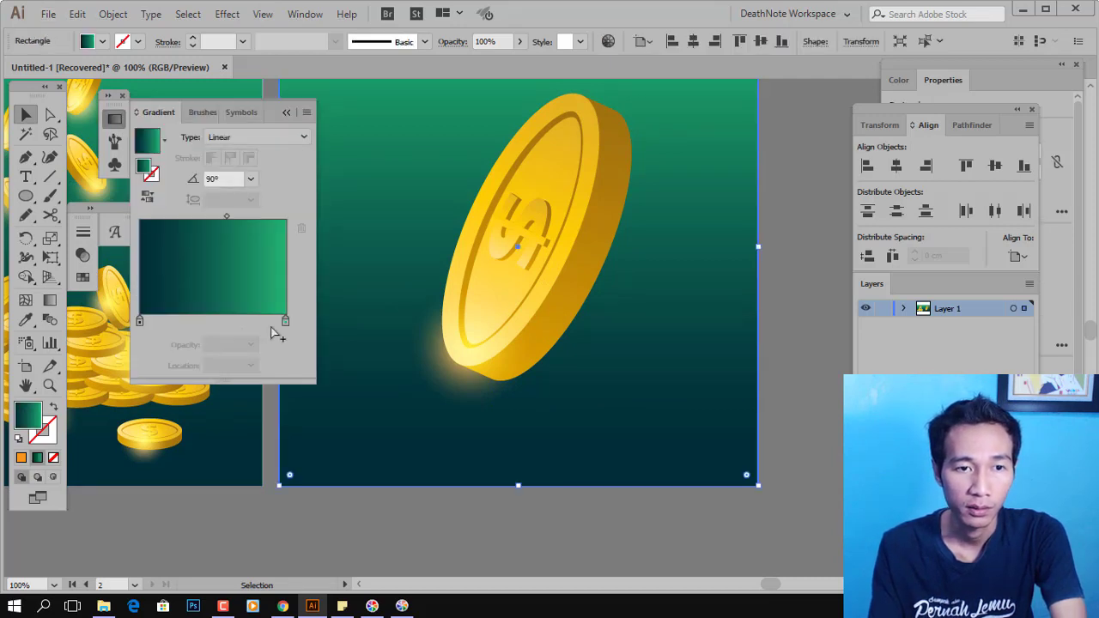
pyautogui.doubleClick(140, 321)
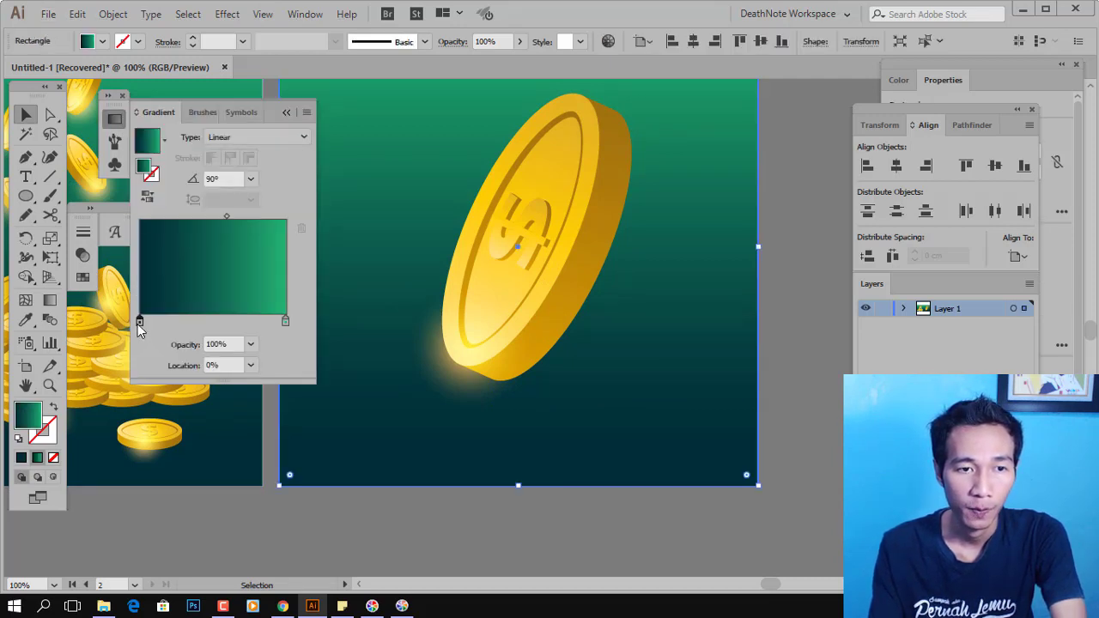
pyautogui.click(285, 322)
pyautogui.doubleClick(285, 323)
pyautogui.click(201, 371)
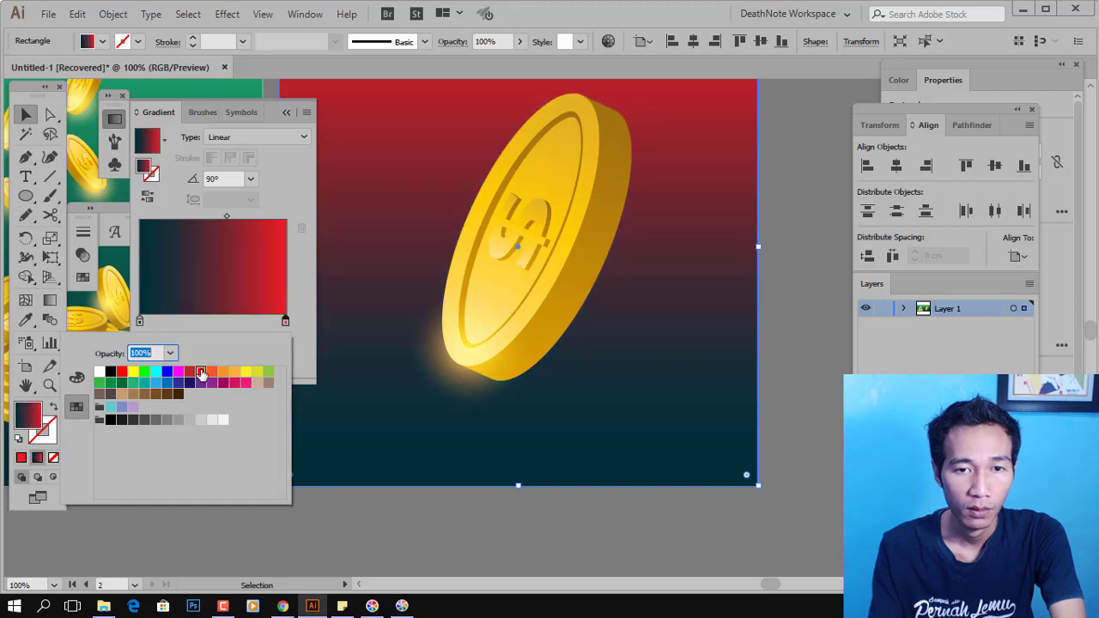
pyautogui.click(285, 322)
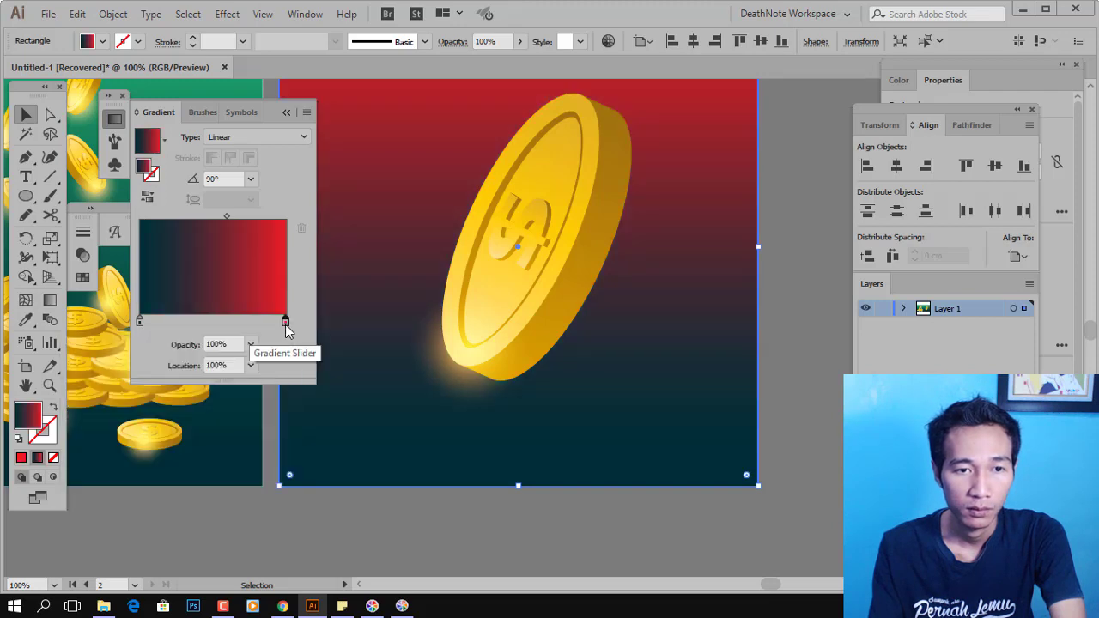
# Step: Remove the dark stop and set the left gradient stop to black
pyautogui.moveTo(285, 322)
pyautogui.mouseDown()
pyautogui.moveTo(220, 322)
pyautogui.moveTo(305, 332)
pyautogui.mouseUp()
pyautogui.click(272, 322)
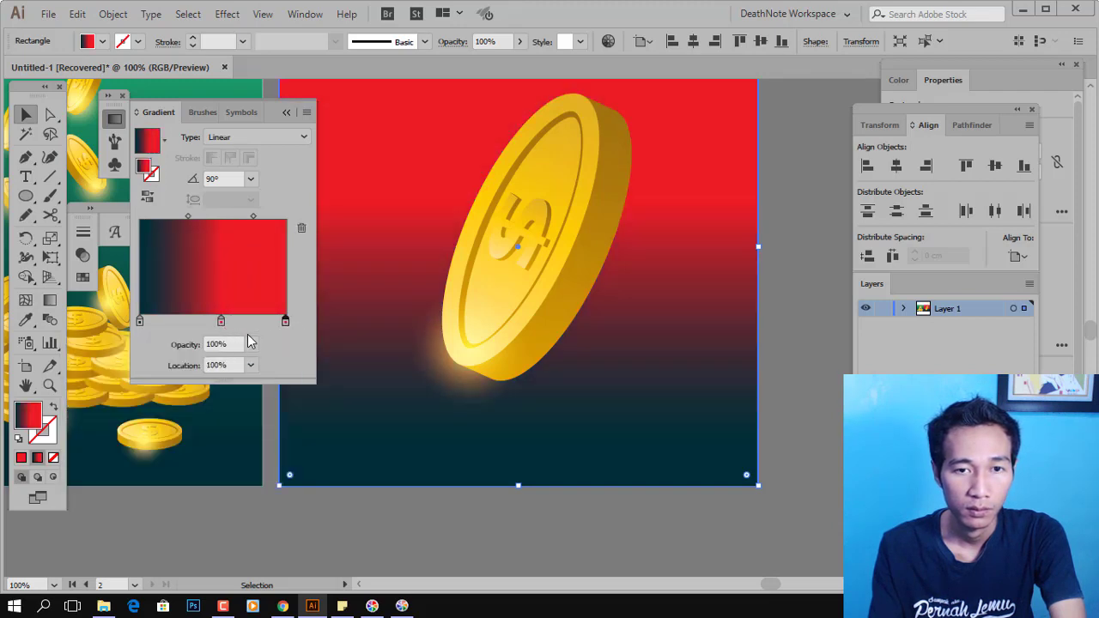
pyautogui.moveTo(141, 322)
pyautogui.mouseDown()
pyautogui.moveTo(179, 343)
pyautogui.moveTo(111, 326)
pyautogui.moveTo(133, 330)
pyautogui.mouseUp()
pyautogui.doubleClick(140, 324)
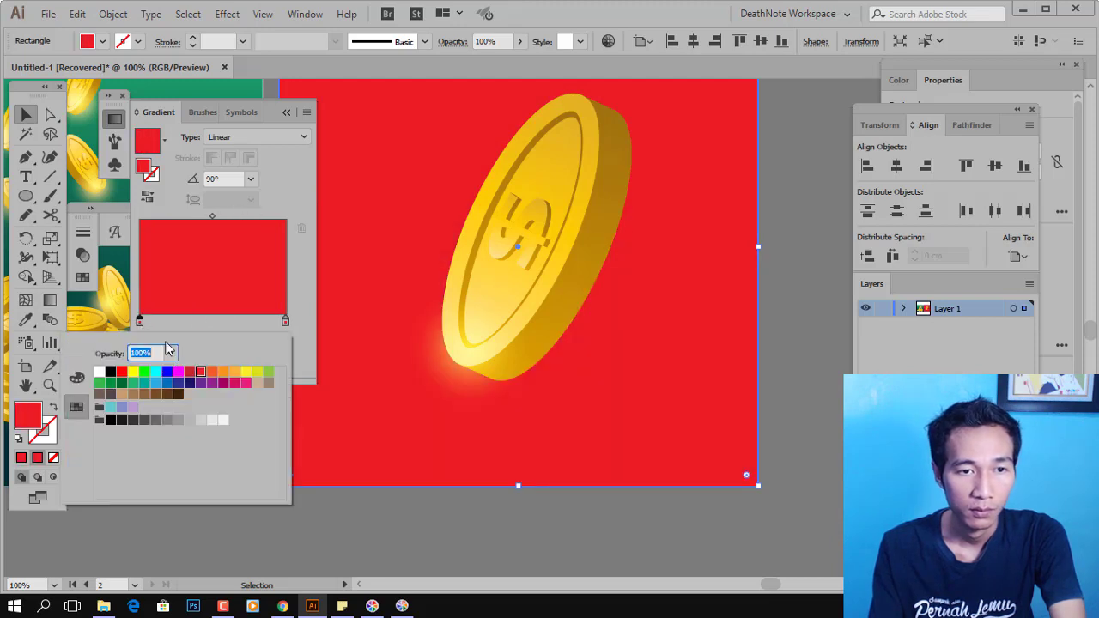
pyautogui.click(111, 372)
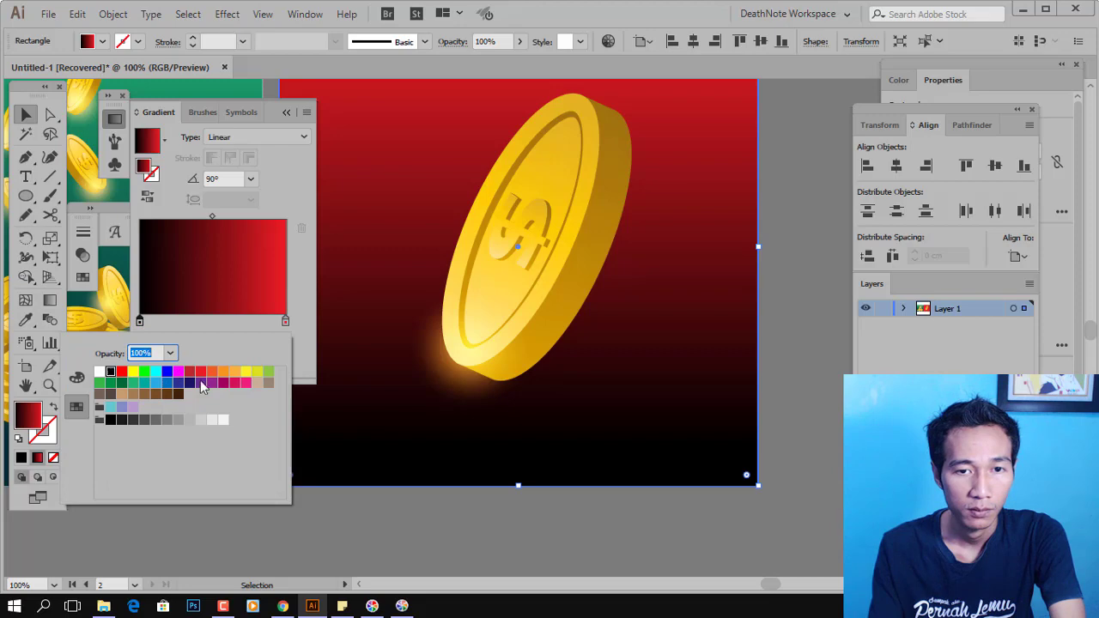
pyautogui.click(793, 398)
pyautogui.hotkey('ctrl', 'shift', 'a')
pyautogui.hotkey('ctrl', '-')
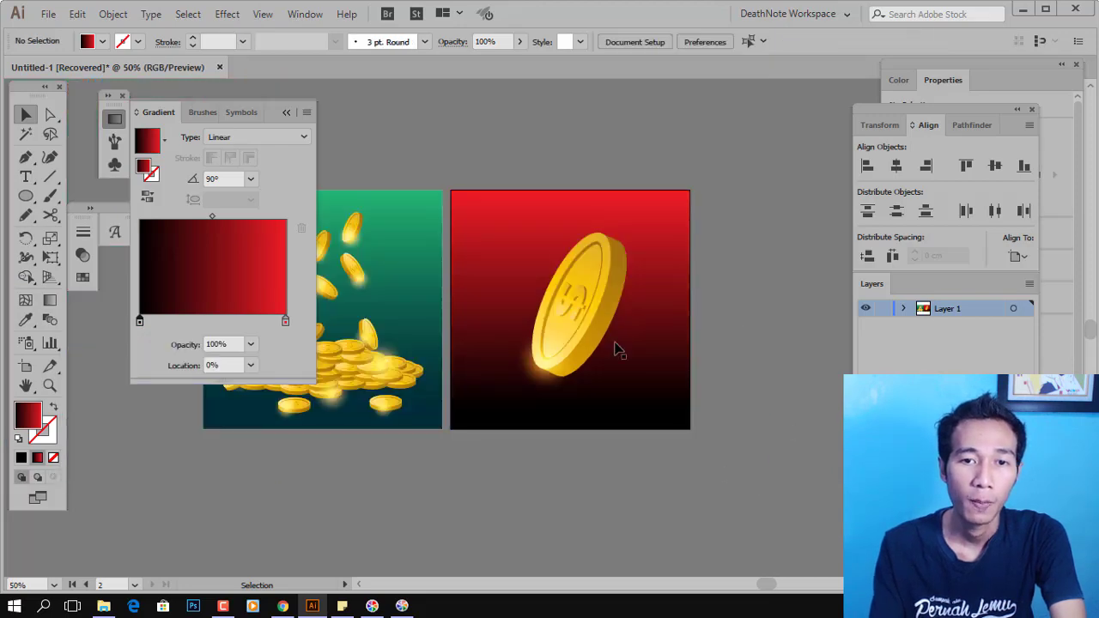
pyautogui.hotkey('ctrl', '+')
pyautogui.hotkey('ctrl', '+')
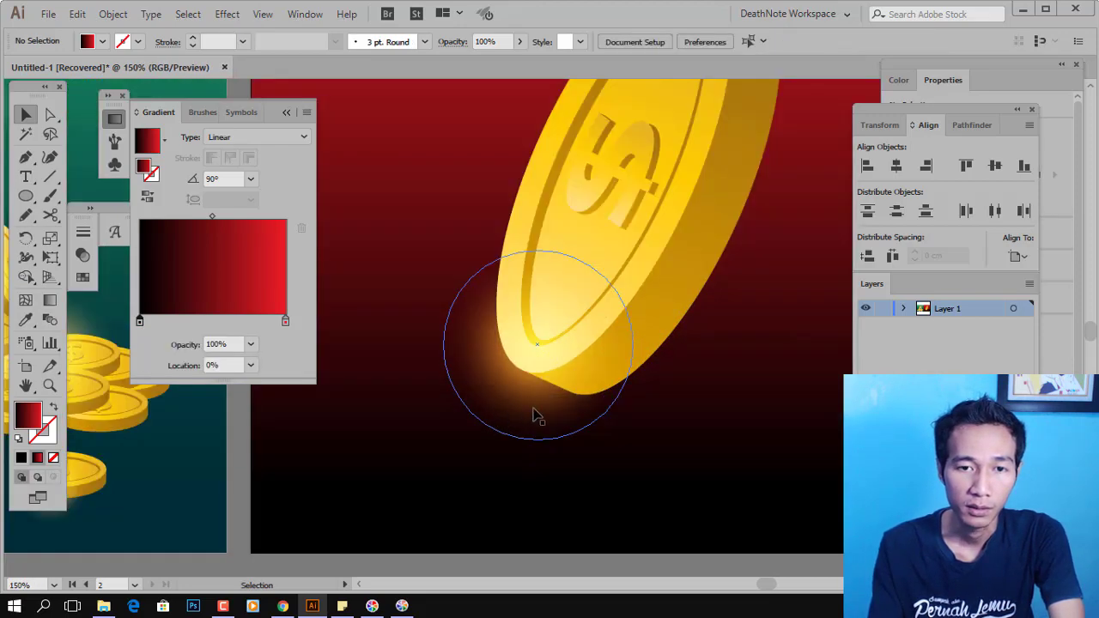
pyautogui.moveTo(537, 414); pyautogui.dragTo(465, 344)
pyautogui.hotkey('ctrl', 'z')
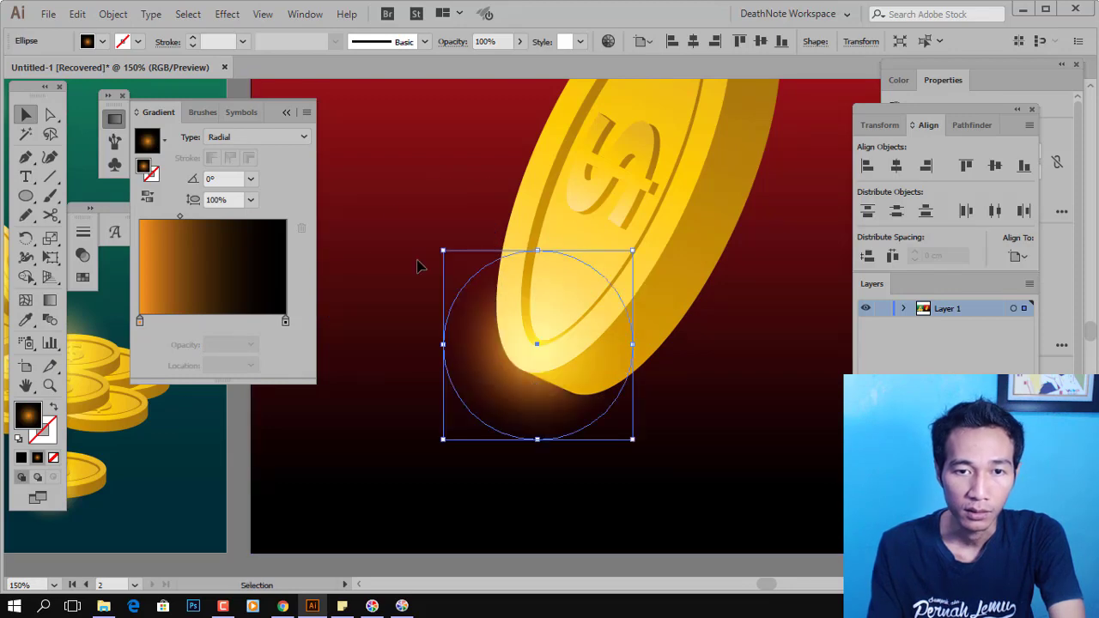
pyautogui.moveTo(603, 396)
pyautogui.mouseDown()
pyautogui.moveTo(487, 260)
pyautogui.moveTo(583, 351)
pyautogui.mouseUp()
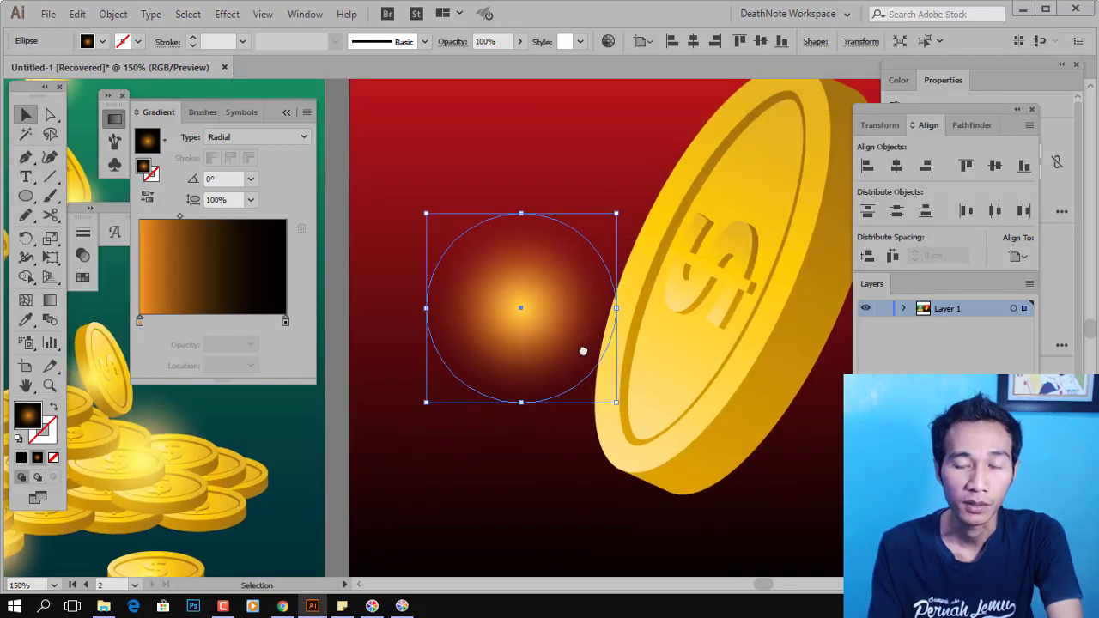